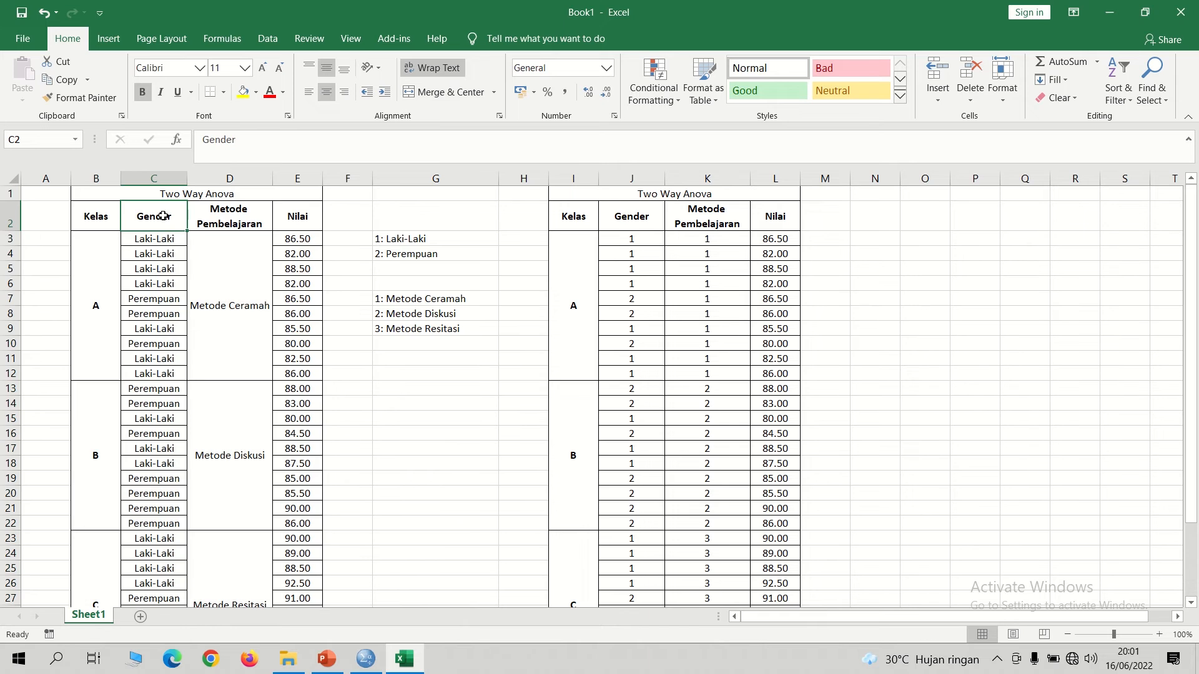
Examine the Metode Pembelajaran and Nilai columns of the original table and the number codes listed for gender and teaching method
{"action": "left_click", "coordinate": [231, 211]}
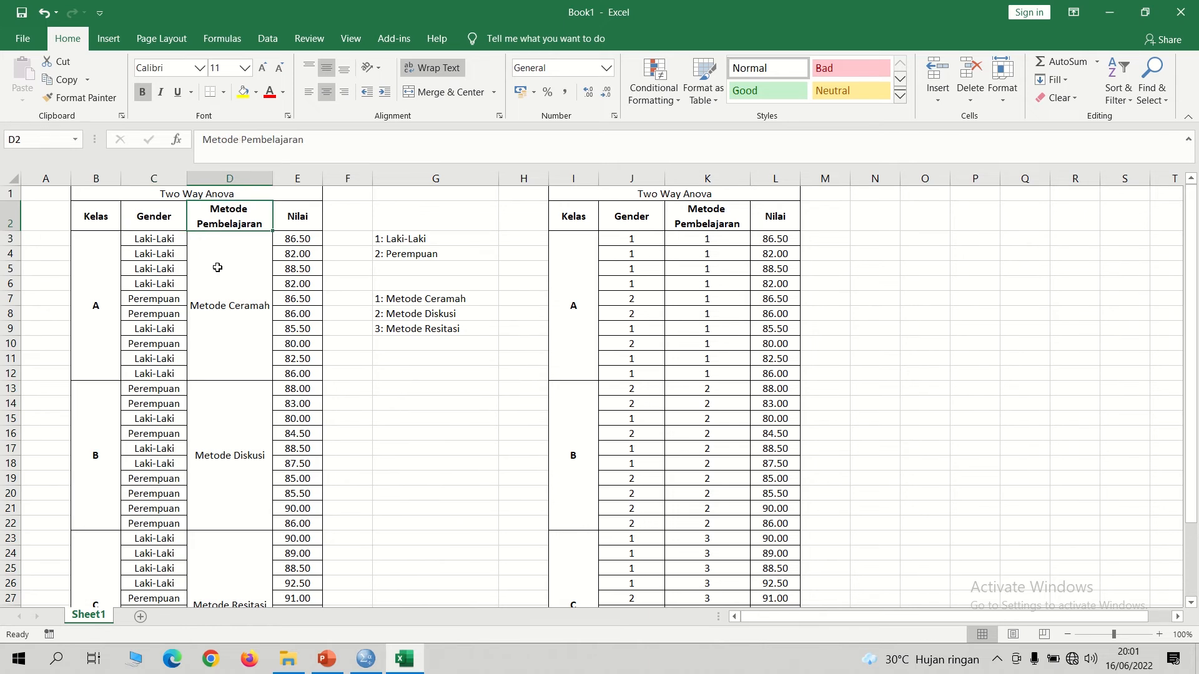
{"action": "left_click", "coordinate": [297, 179]}
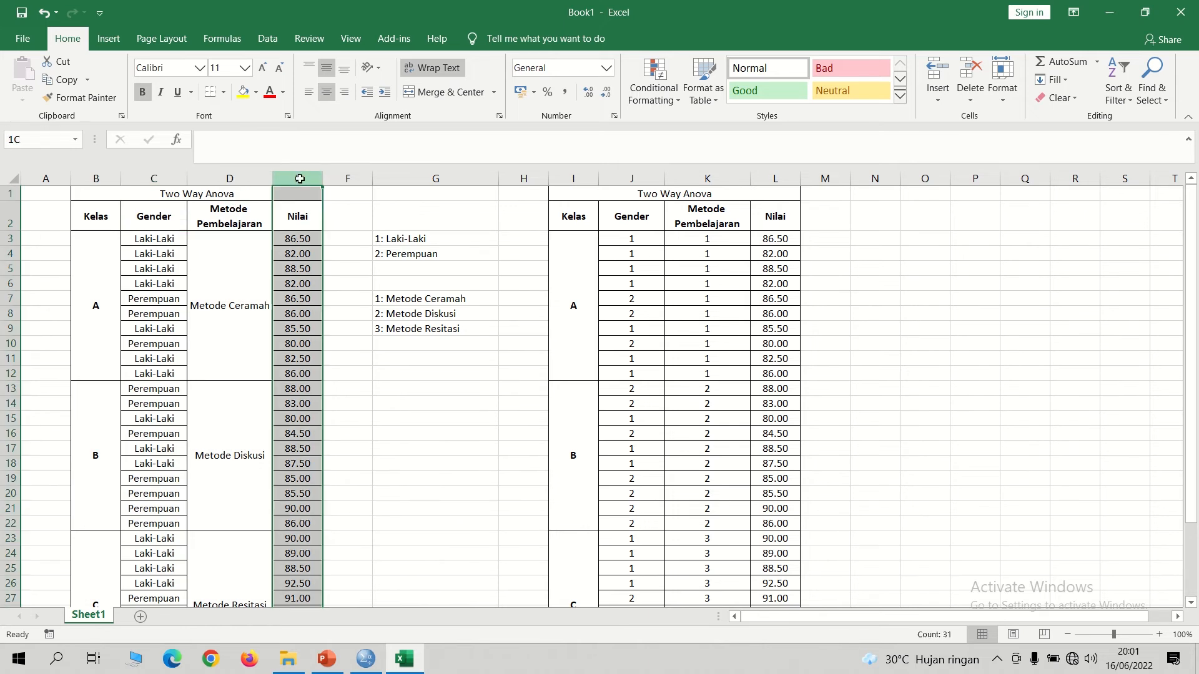
{"action": "left_click", "coordinate": [398, 235]}
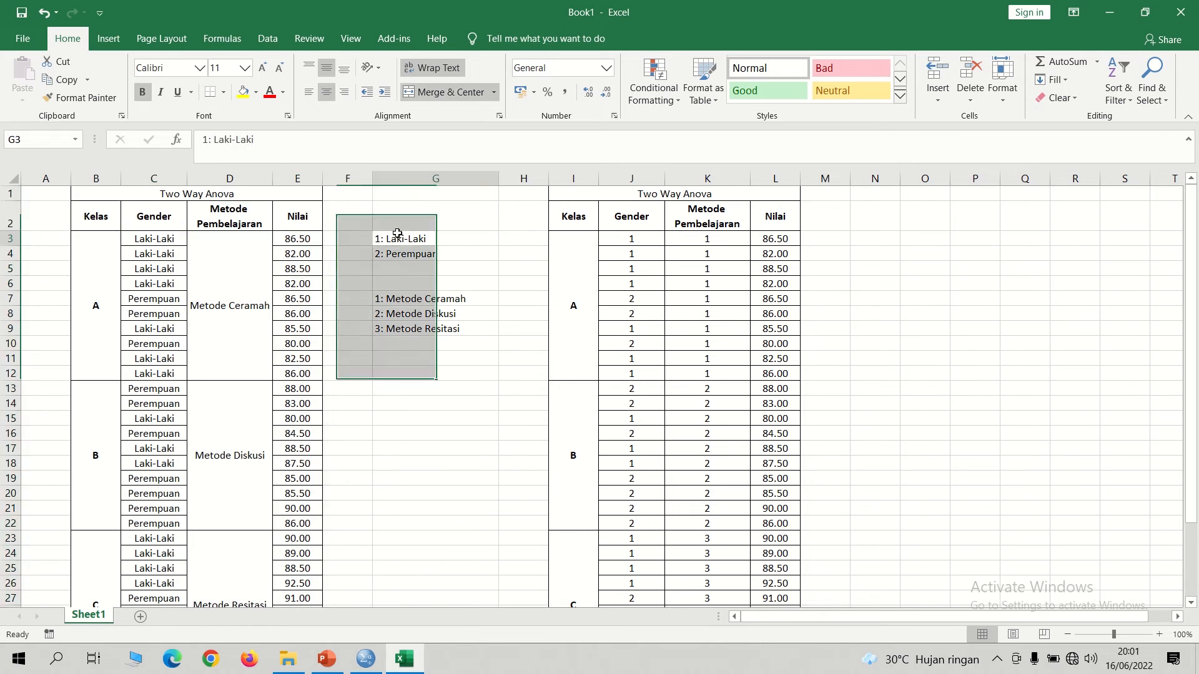
{"action": "left_click", "coordinate": [615, 236]}
{"action": "left_click_drag", "start_coordinate": [615, 236], "coordinate": [701, 375]}
{"action": "left_click", "coordinate": [393, 238]}
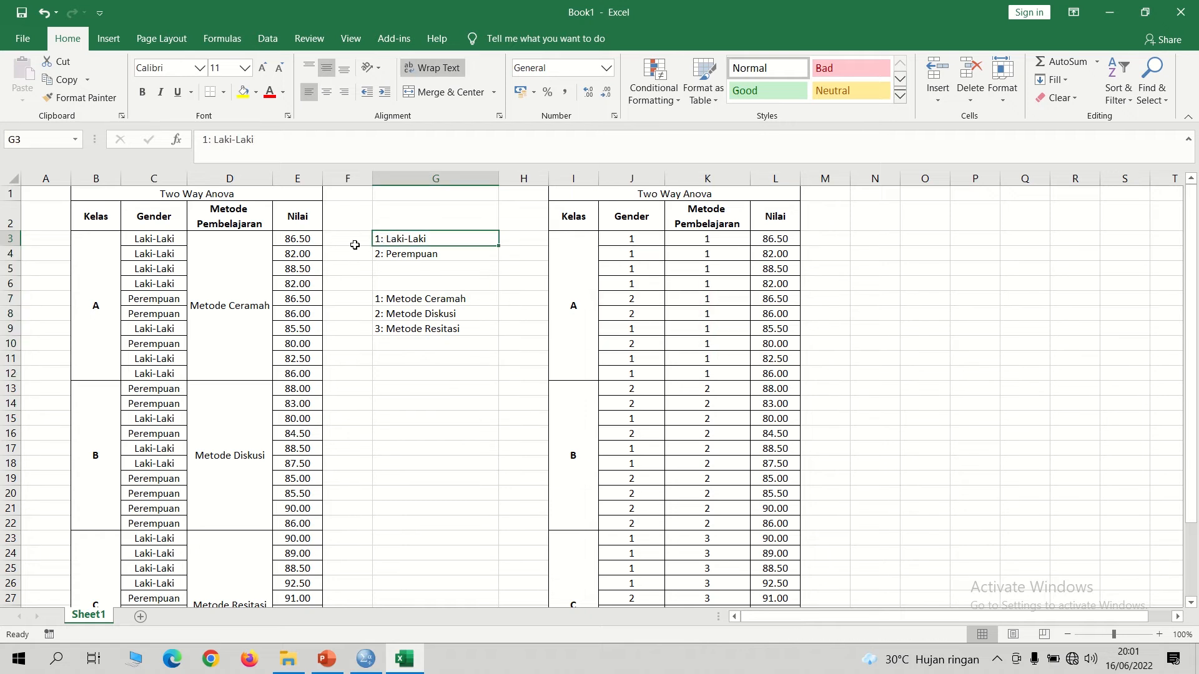
{"action": "left_click", "coordinate": [404, 256]}
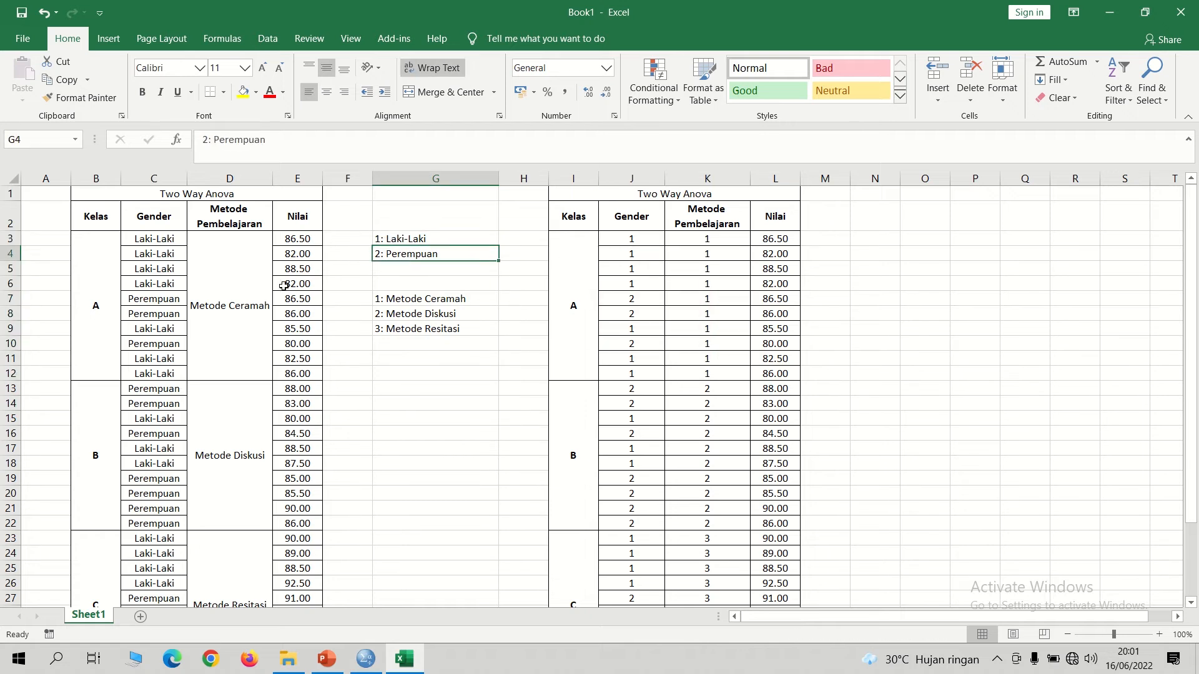
{"action": "left_click", "coordinate": [416, 298]}
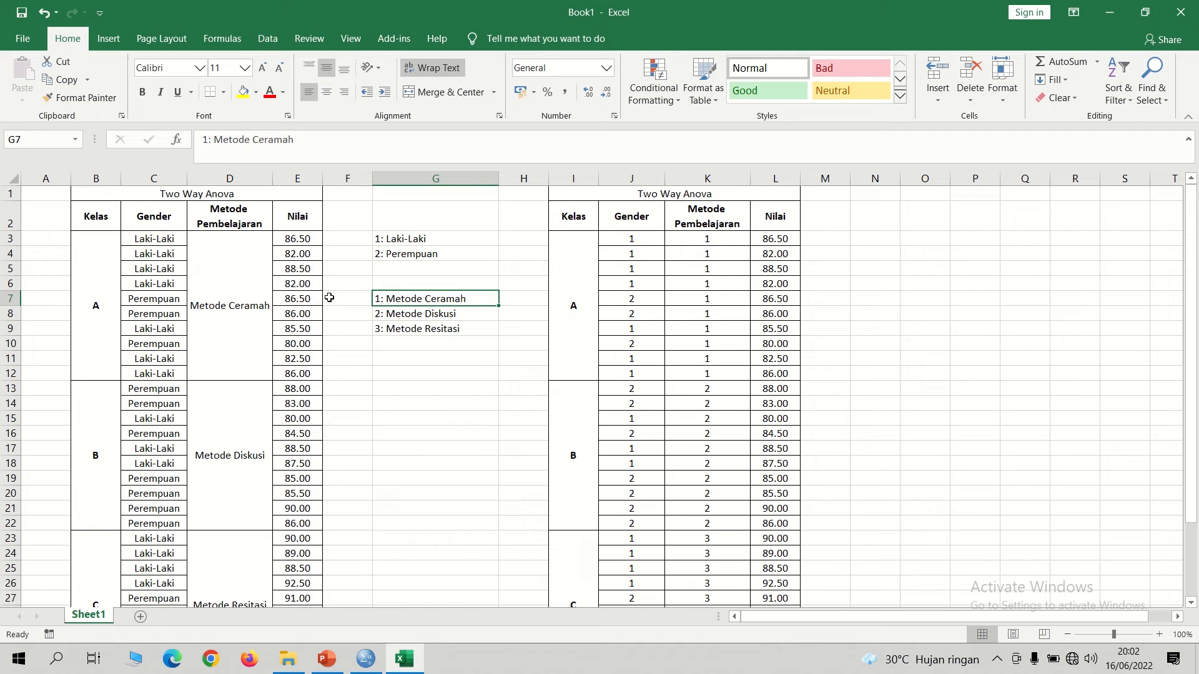
{"action": "left_click", "coordinate": [261, 291]}
{"action": "left_click", "coordinate": [405, 315]}
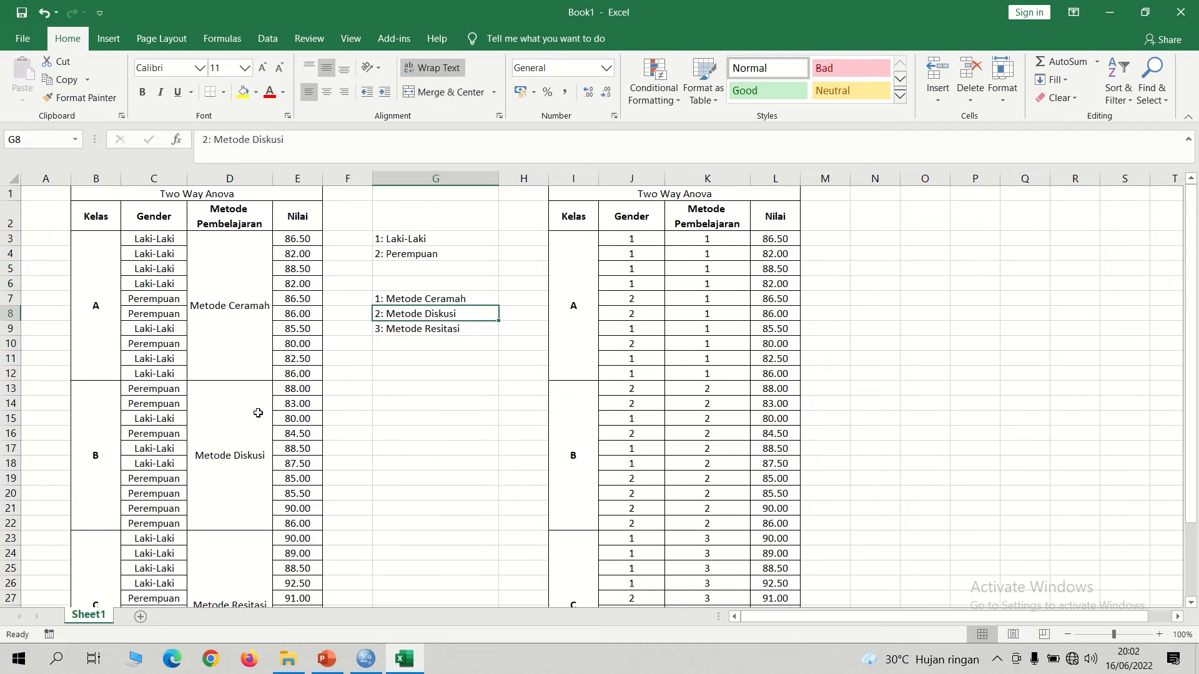
{"action": "left_click", "coordinate": [240, 421]}
{"action": "left_click", "coordinate": [420, 329]}
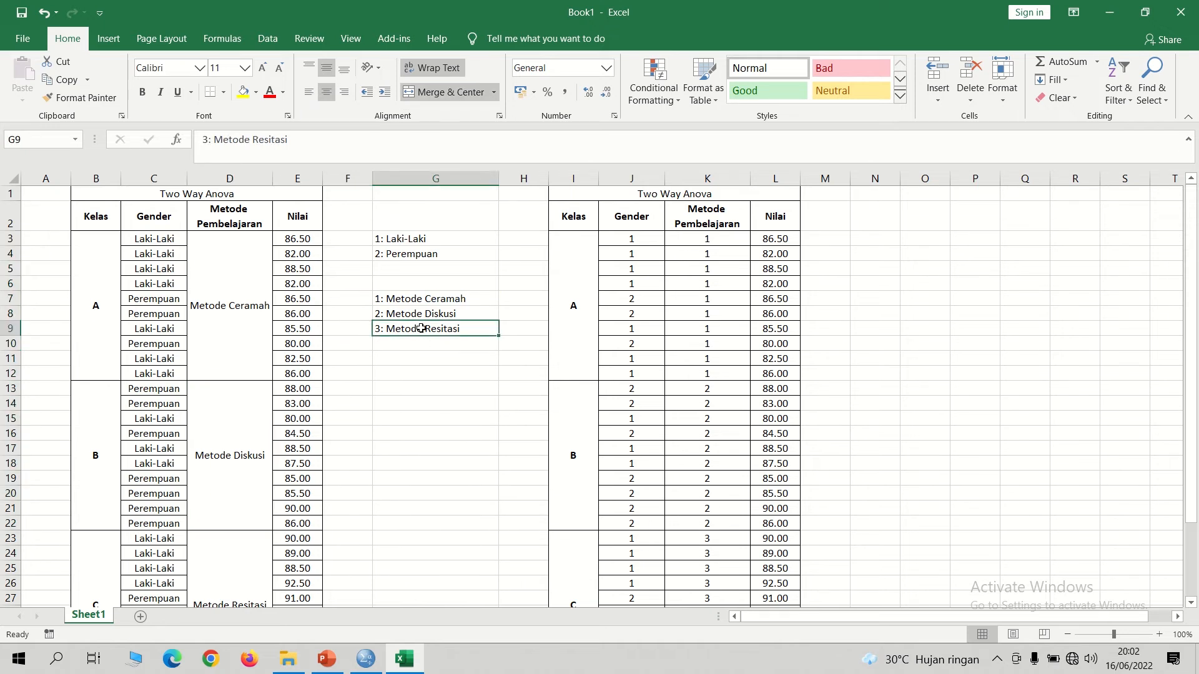
{"action": "left_click", "coordinate": [240, 576]}
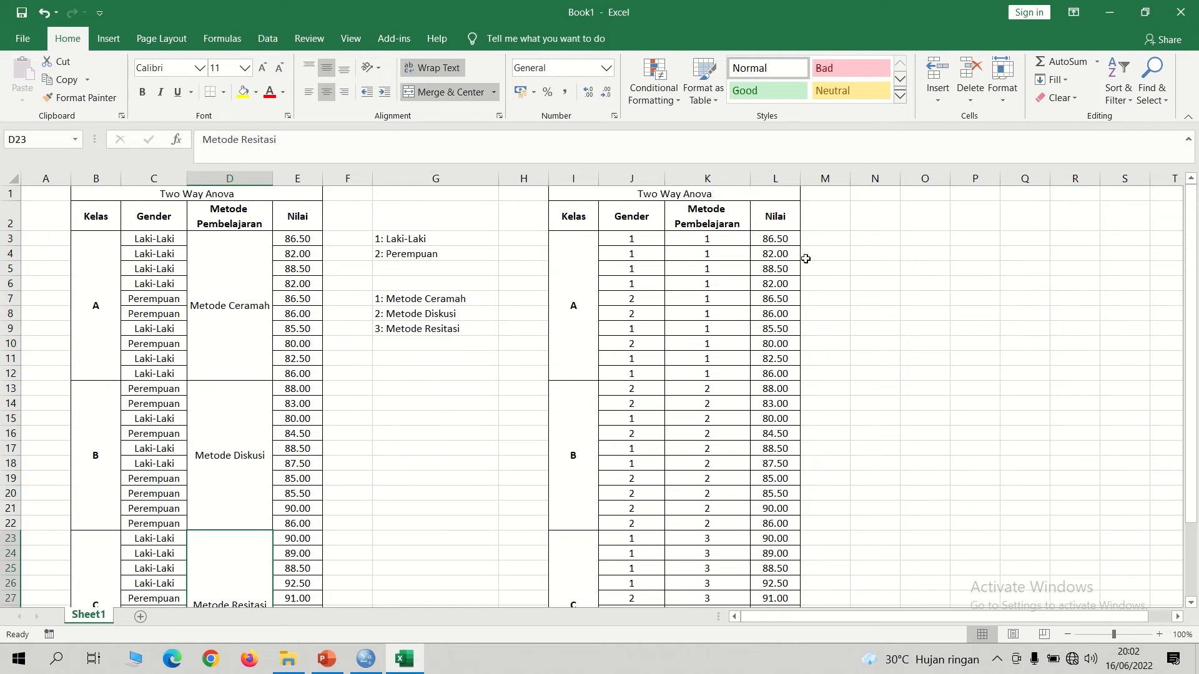
Copy the coded Gender, Metode Pembelajaran and Nilai data in J3:L32 and paste it into SPSS from the first empty cell
{"action": "left_click_drag", "start_coordinate": [629, 236], "coordinate": [773, 586]}
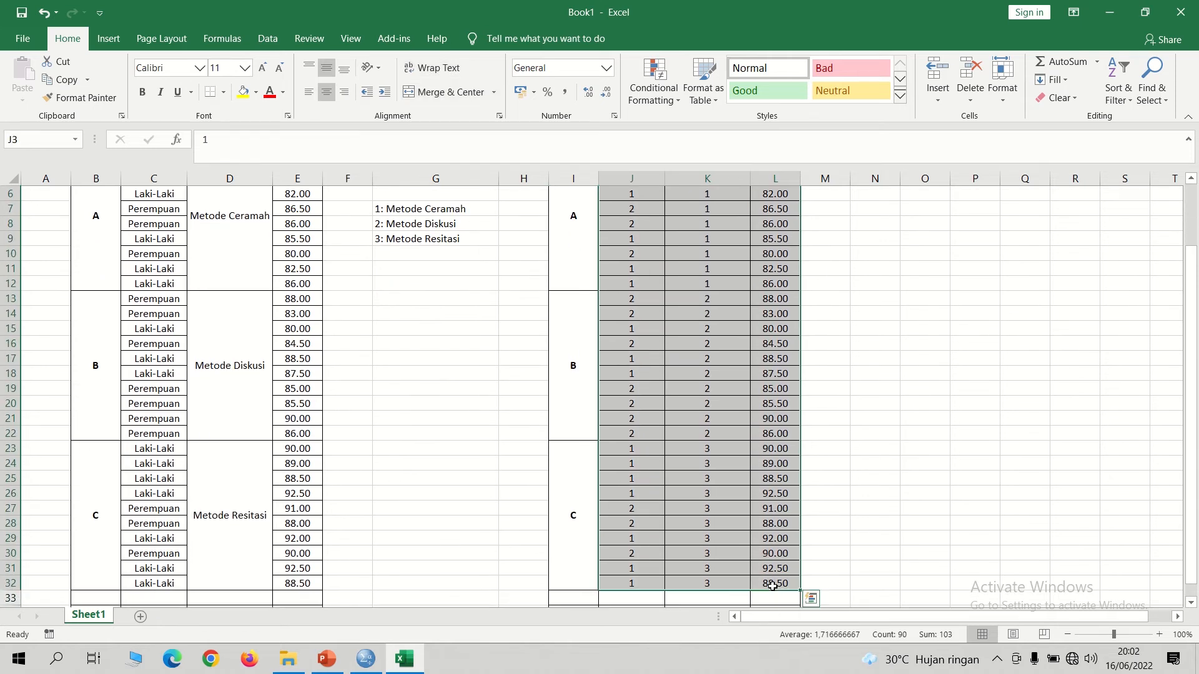
{"action": "right_click", "coordinate": [772, 586]}
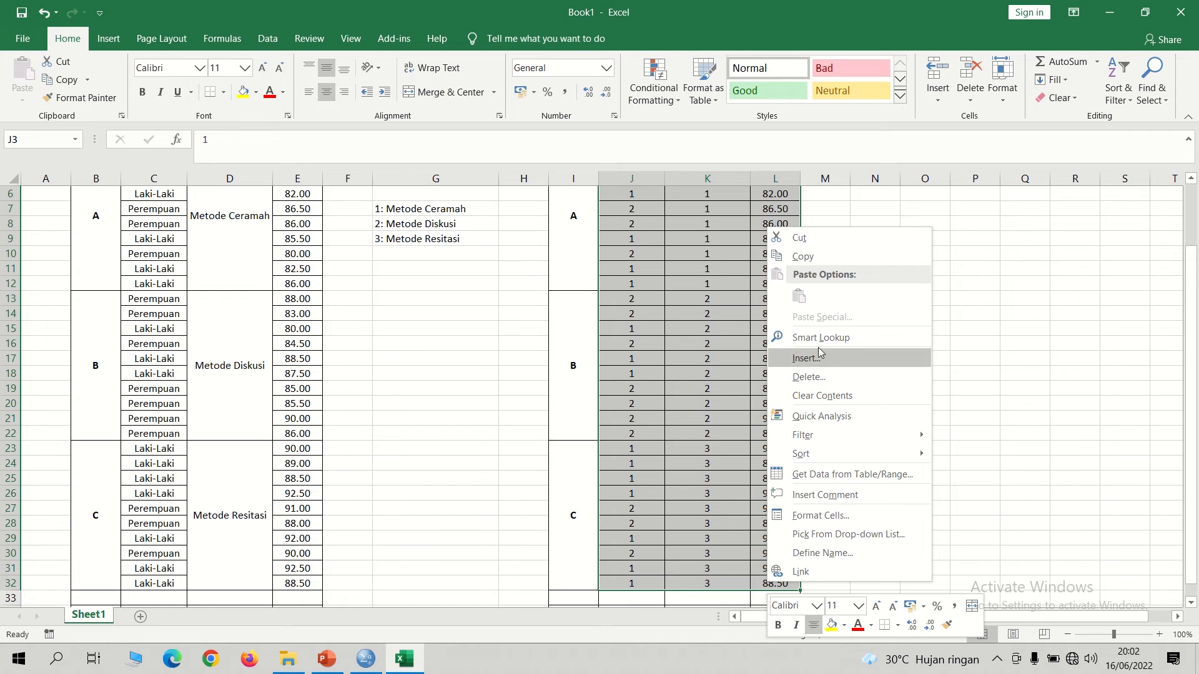
{"action": "left_click", "coordinate": [802, 256]}
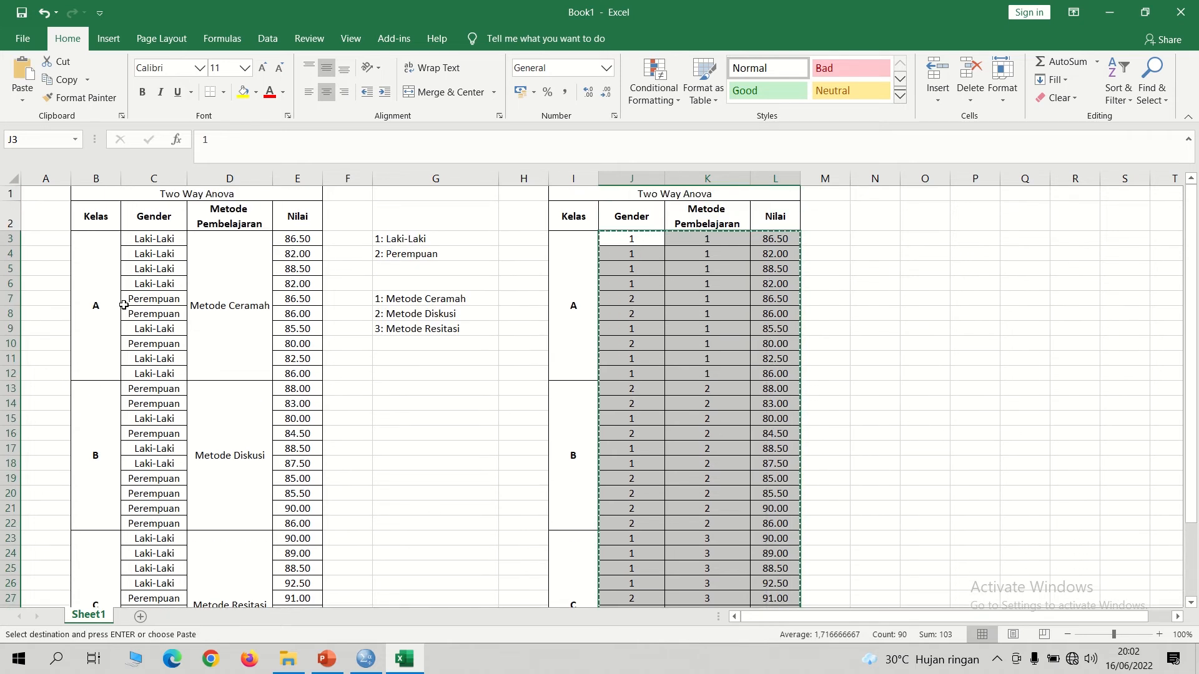
{"action": "left_click", "coordinate": [368, 661]}
{"action": "left_click", "coordinate": [100, 123]}
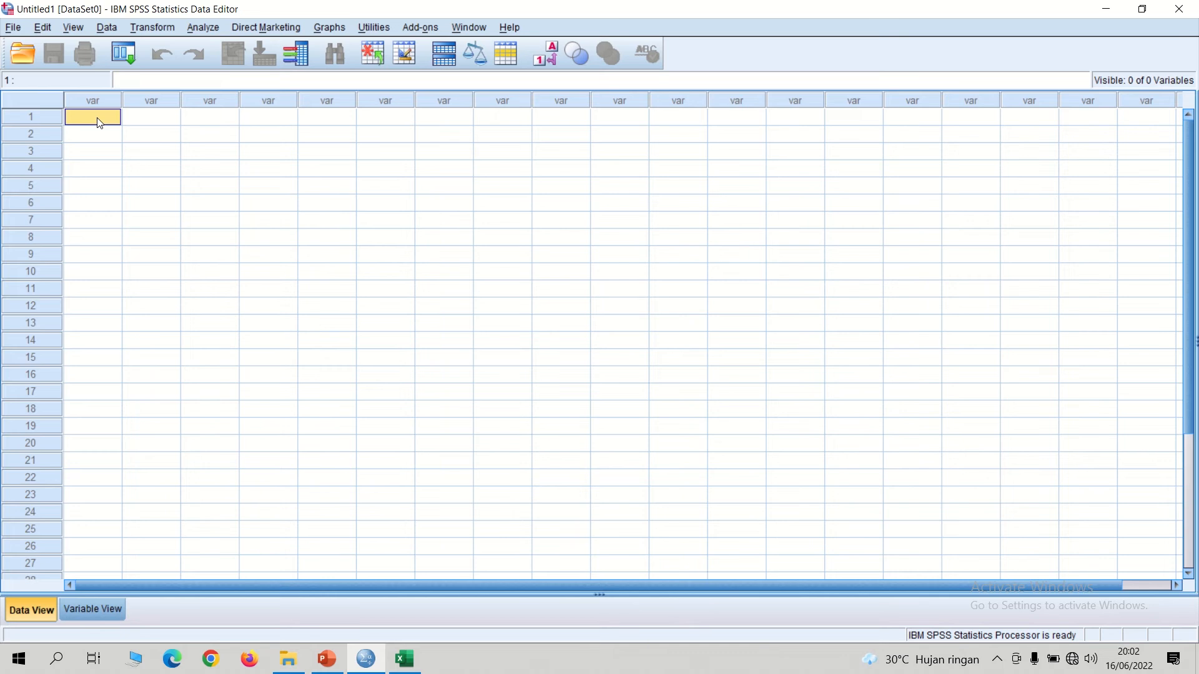
{"action": "key", "text": "ctrl+v"}
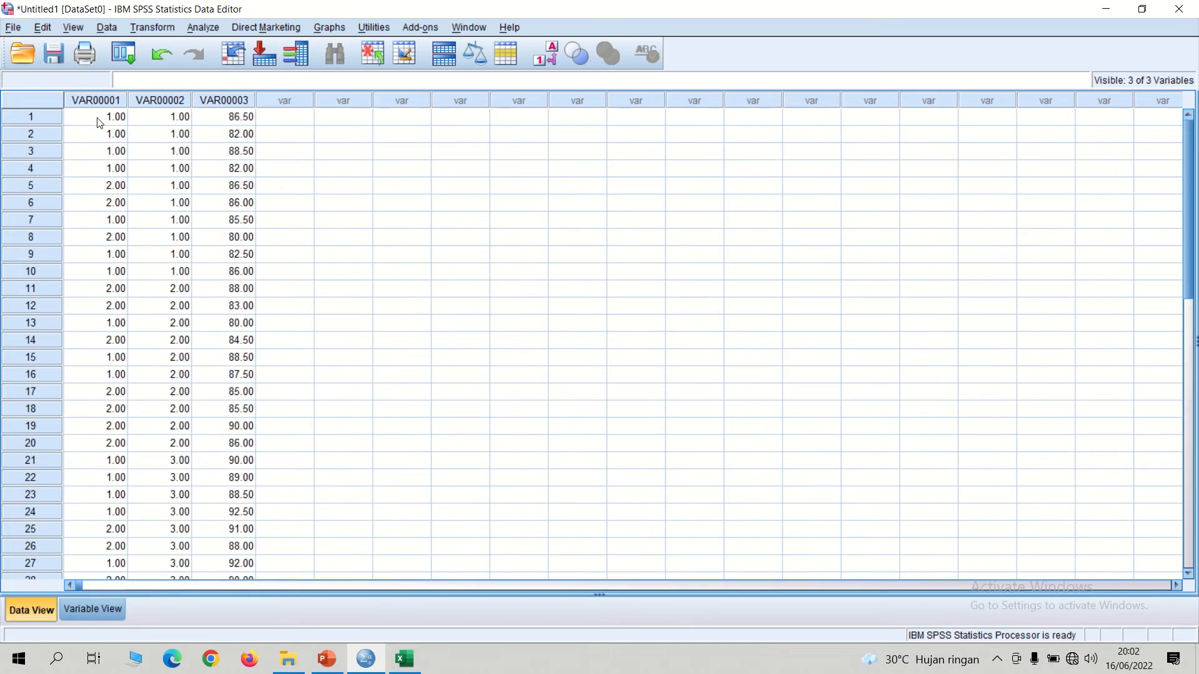
Set the decimals of the first two variables, VAR00001 and VAR00002, to 0 in the variable definitions
{"action": "left_click", "coordinate": [88, 605]}
{"action": "left_click", "coordinate": [279, 99]}
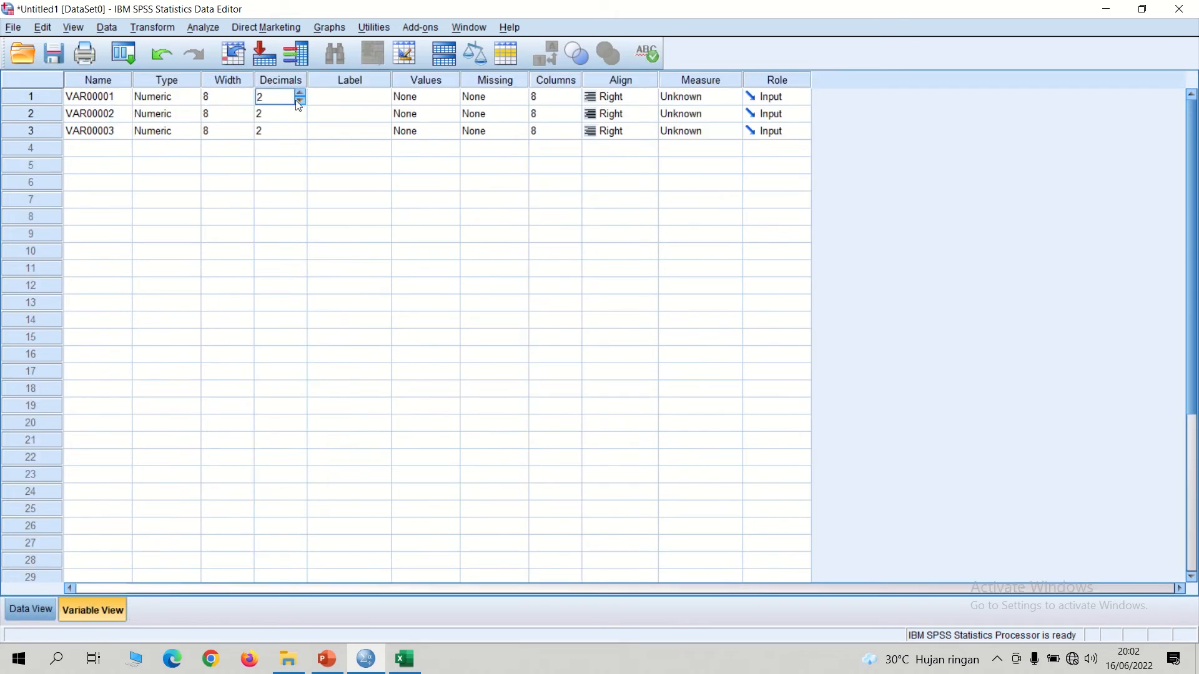
{"action": "left_click", "coordinate": [301, 101]}
{"action": "left_click", "coordinate": [301, 101]}
{"action": "left_click", "coordinate": [301, 117]}
{"action": "left_click", "coordinate": [301, 116]}
{"action": "mouse_move", "coordinate": [466, 0]}
{"action": "left_click", "coordinate": [493, 28]}
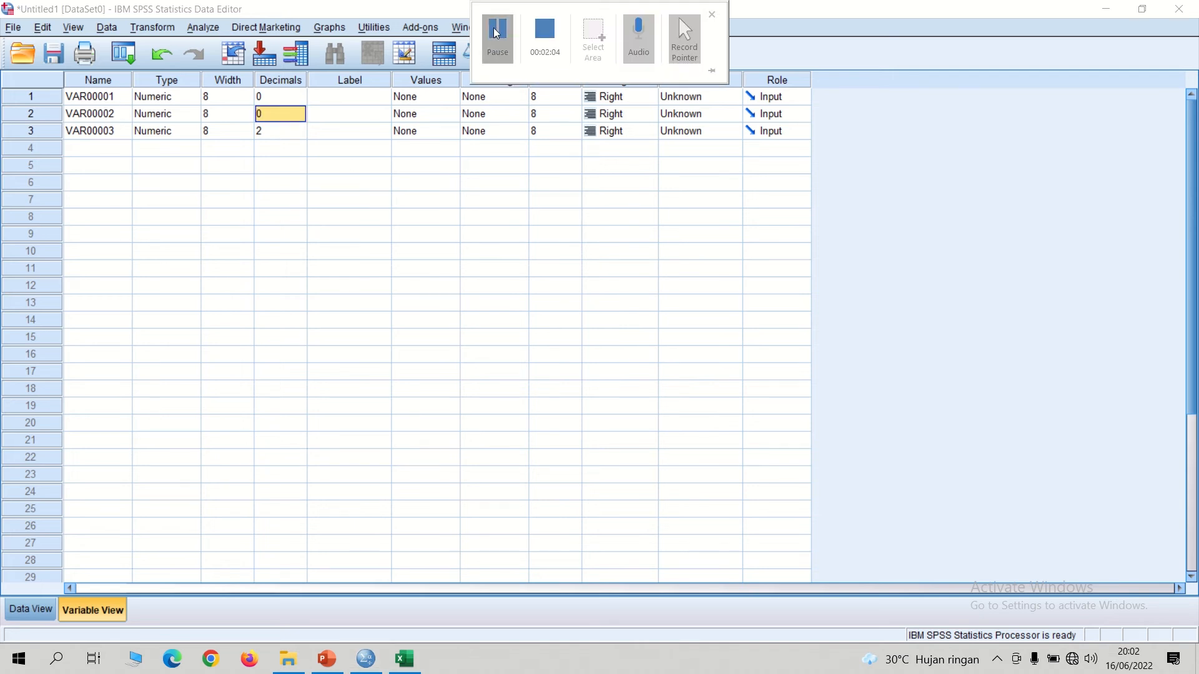
Rename the three variables X1, X2 and Y in order
{"action": "left_click", "coordinate": [89, 98]}
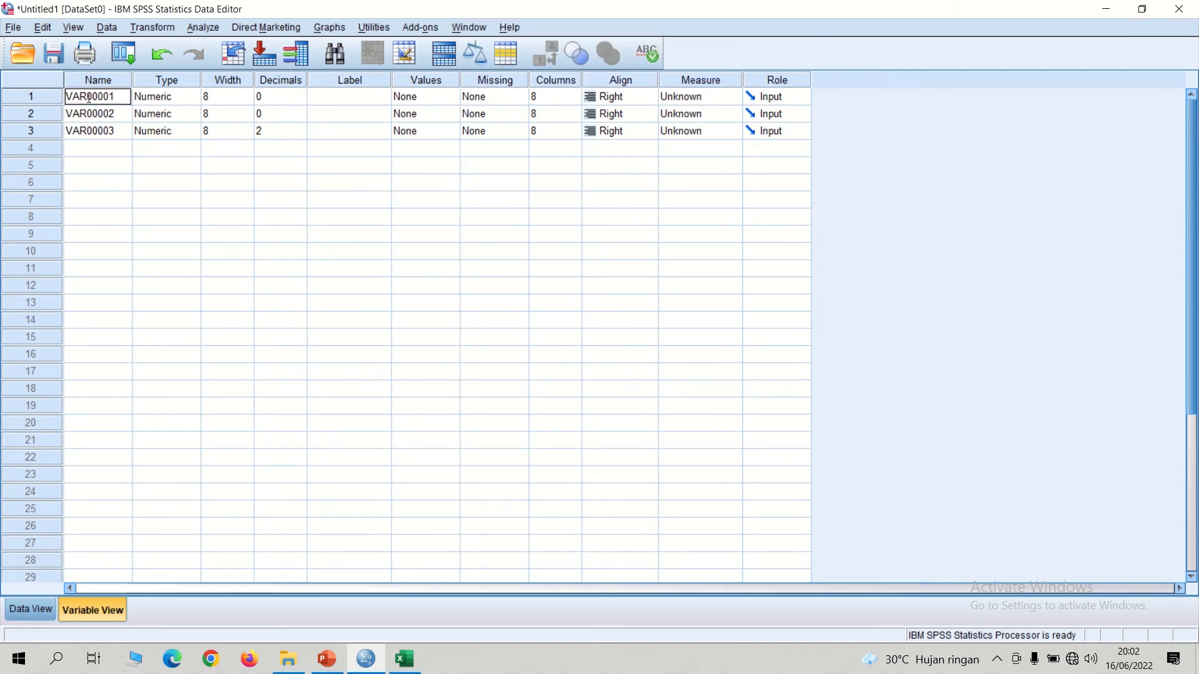
{"action": "type", "text": "X1"}
{"action": "key", "text": "Return"}
{"action": "type", "text": "X2"}
{"action": "key", "text": "Return"}
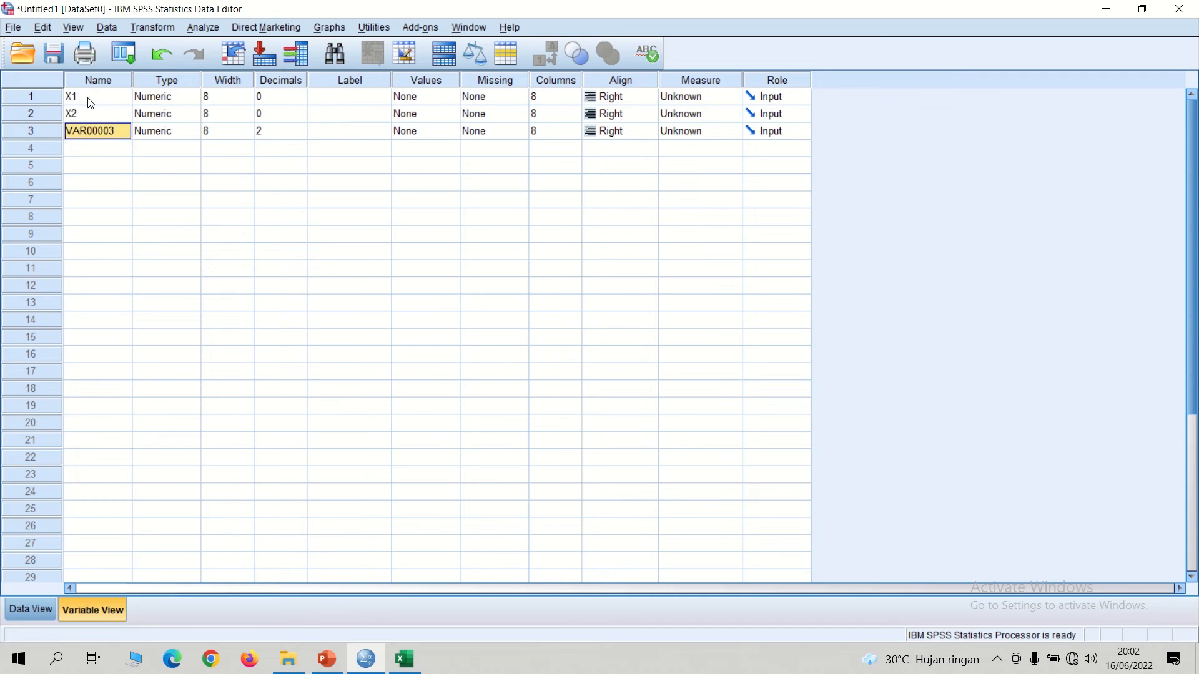
{"action": "type", "text": "Y"}
Label variable X1 as "Gender", X2 as "metode Pembelajaran" and Y as "Hasil"
{"action": "key", "text": "Tab"}
{"action": "key", "text": "Tab"}
{"action": "key", "text": "Tab"}
{"action": "key", "text": "Up"}
{"action": "key", "text": "Up"}
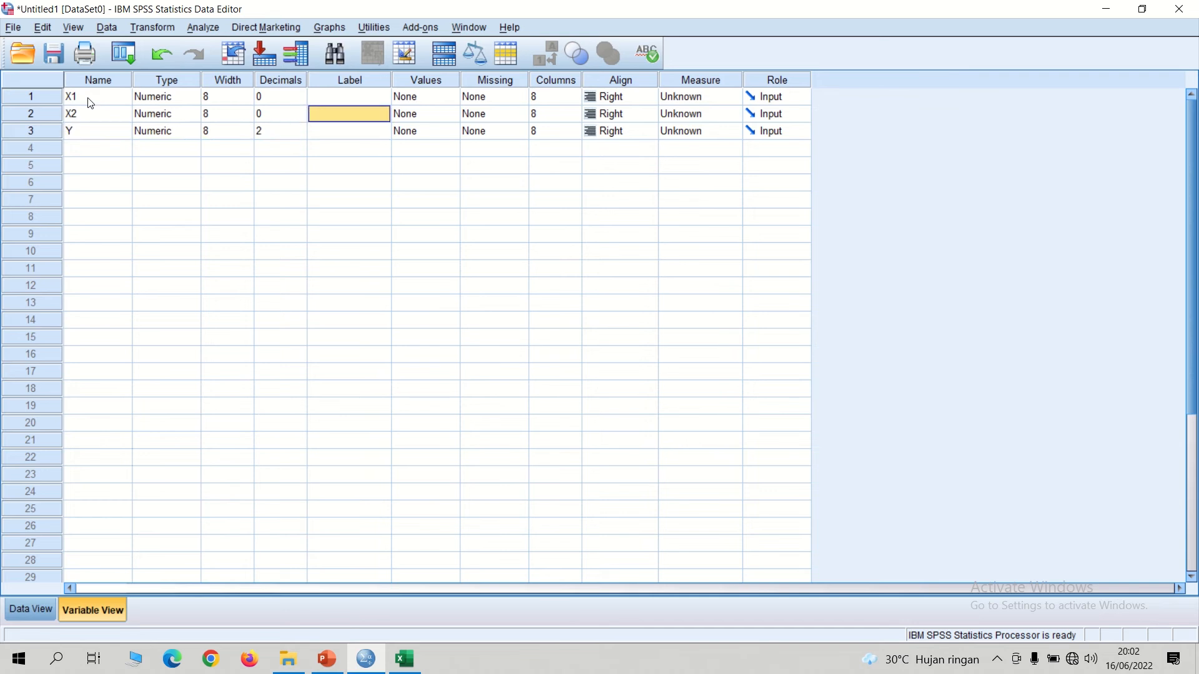
{"action": "key", "text": "F2"}
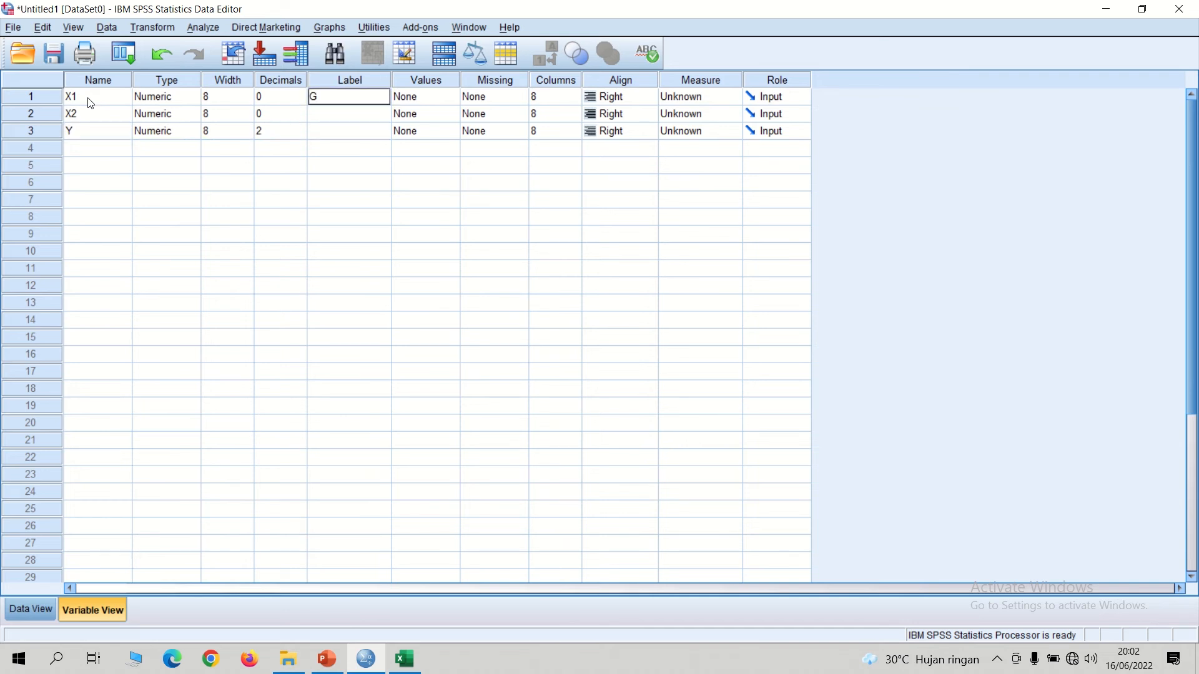
{"action": "key", "text": "Return"}
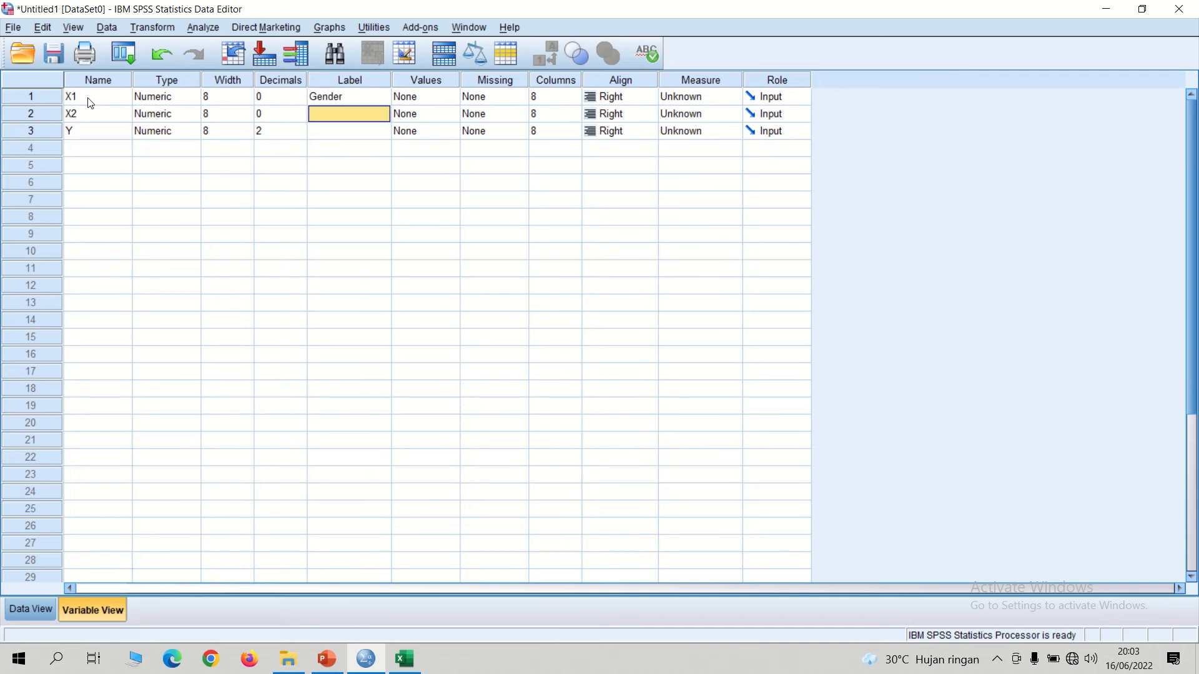
{"action": "type", "text": "metode"}
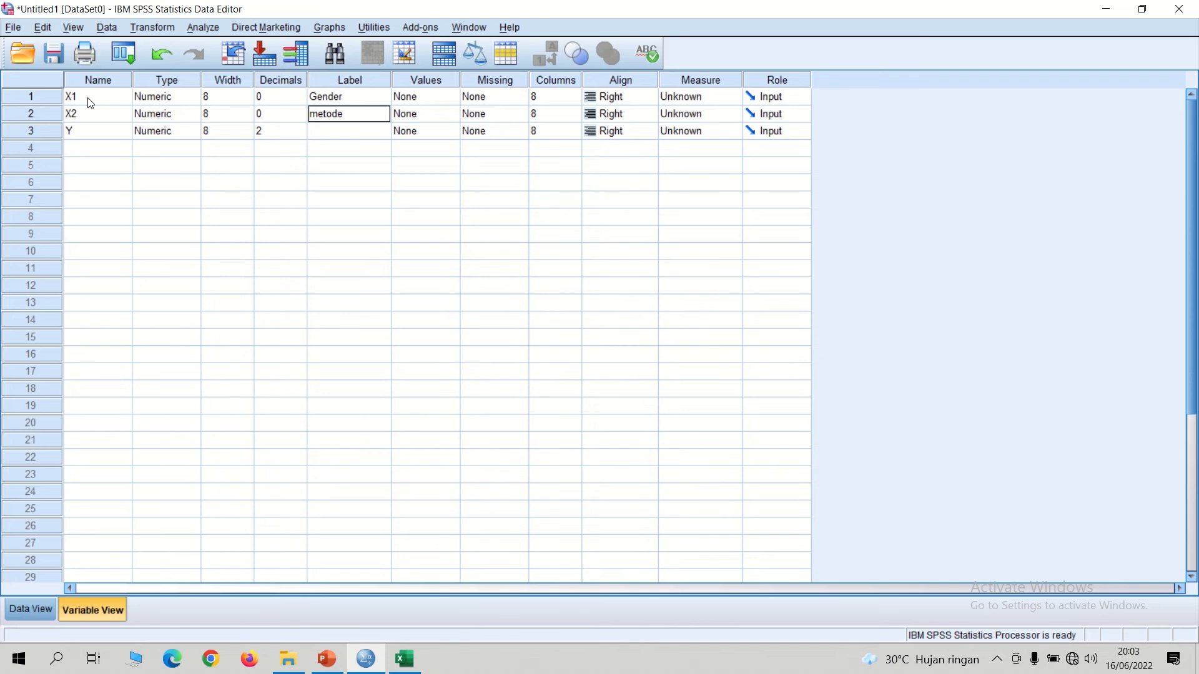
{"action": "type", "text": " Pembelajaran"}
{"action": "key", "text": "Return"}
{"action": "type", "text": "Hasil"}
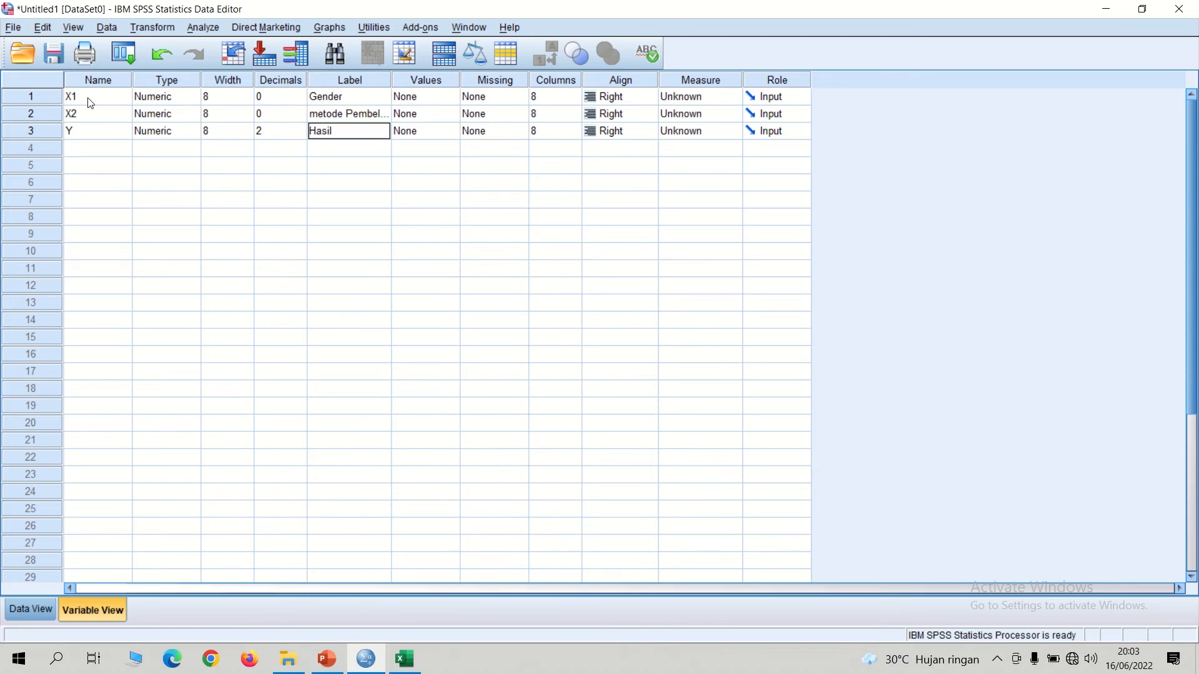
{"action": "key", "text": "Tab"}
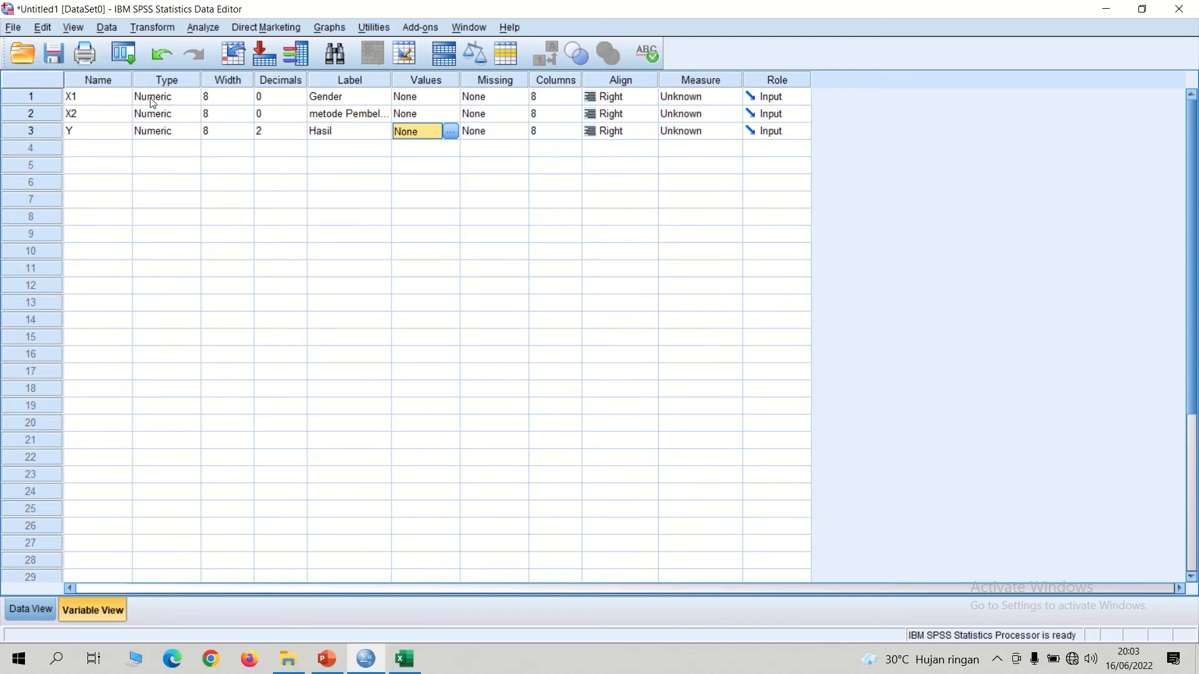
Define the value labels of X1 as 1 = "Laki-Laki" and 2 = "perempuan", checking the codes in the Excel sheet
{"action": "left_click", "coordinate": [432, 97]}
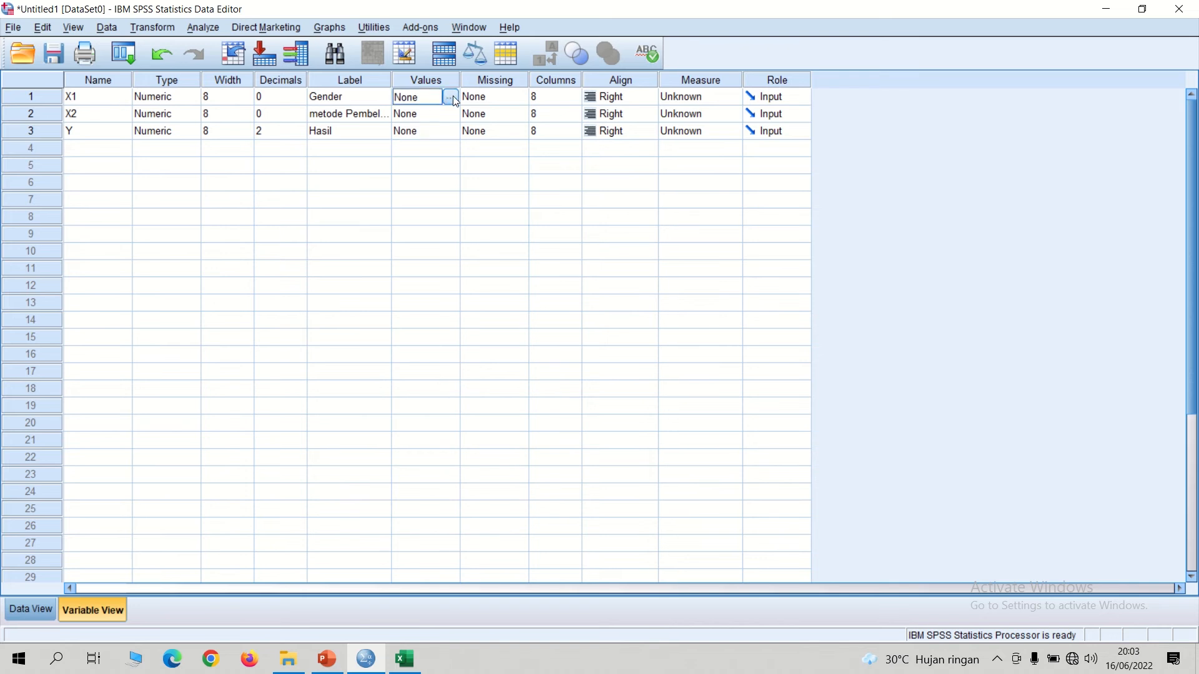
{"action": "left_click", "coordinate": [451, 98]}
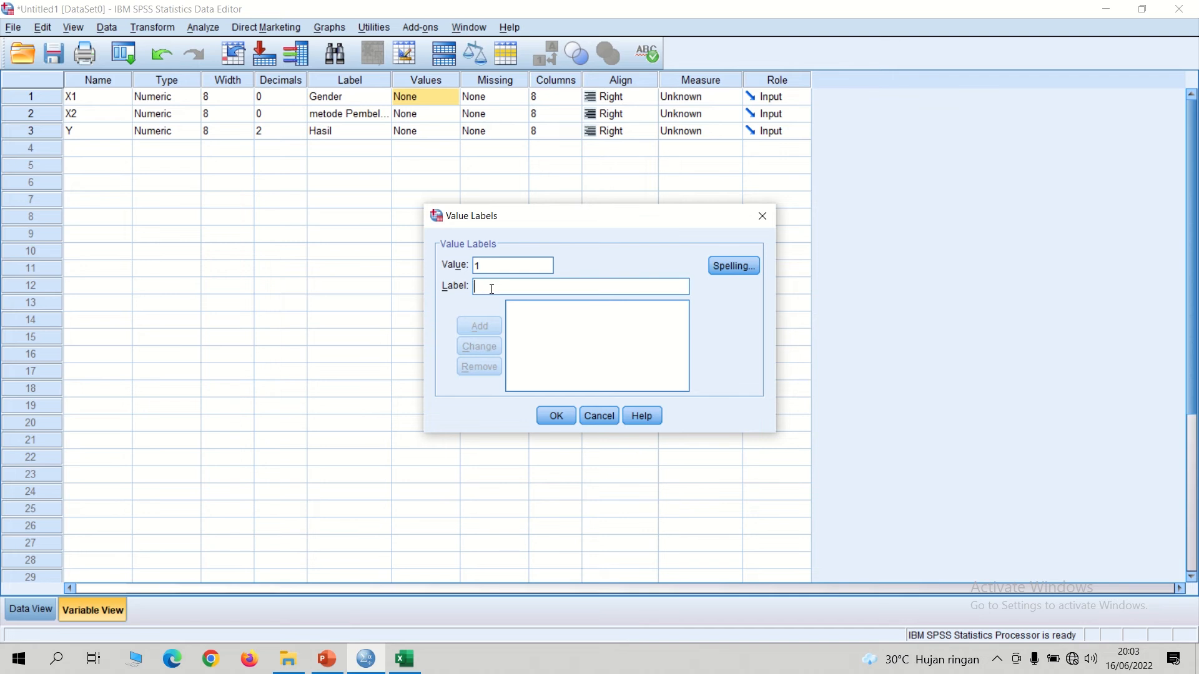
{"action": "type", "text": "Laki-Laki"}
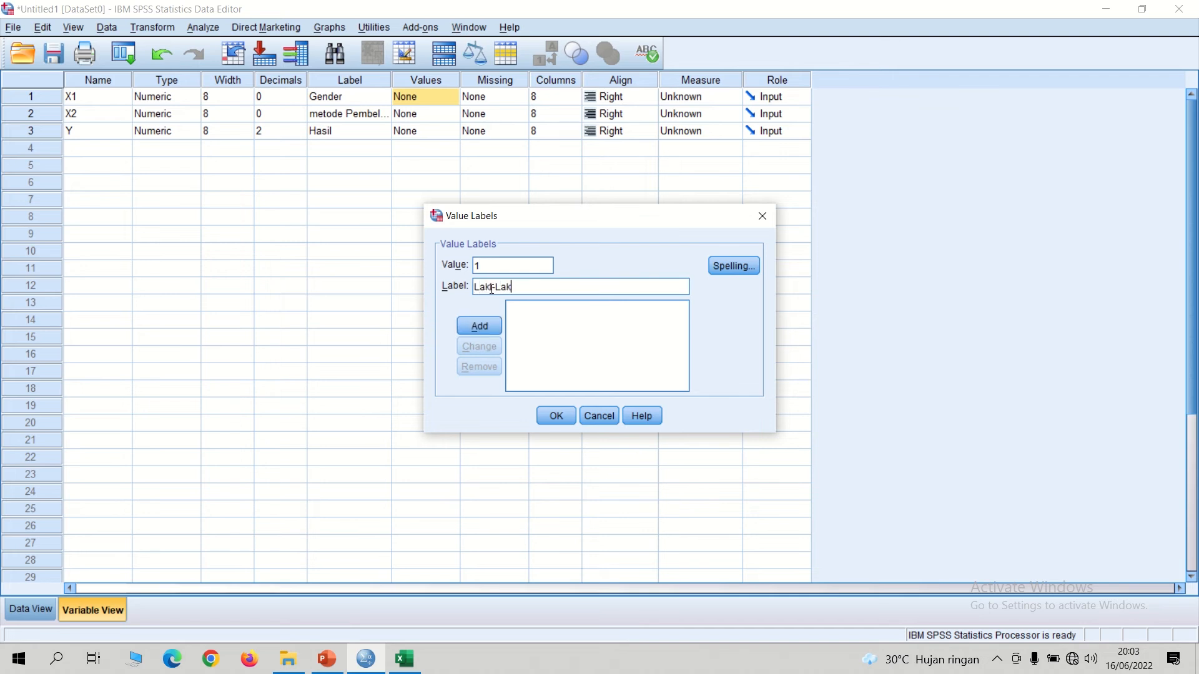
{"action": "left_click", "coordinate": [406, 652]}
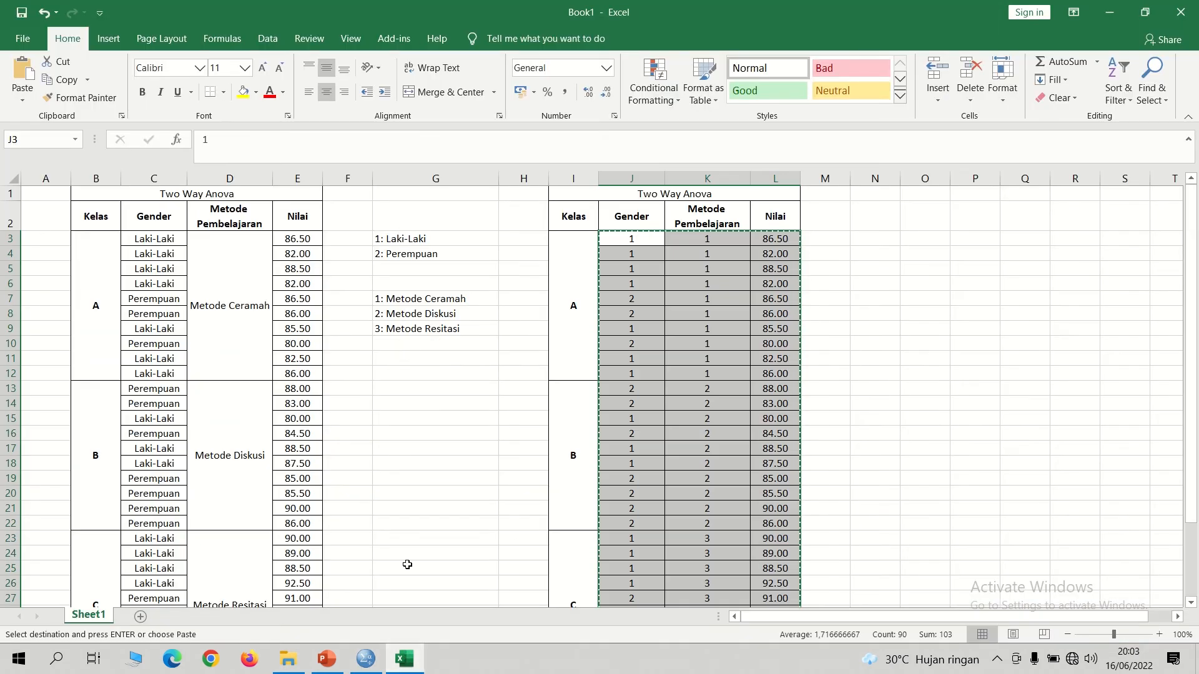
{"action": "left_click", "coordinate": [367, 666]}
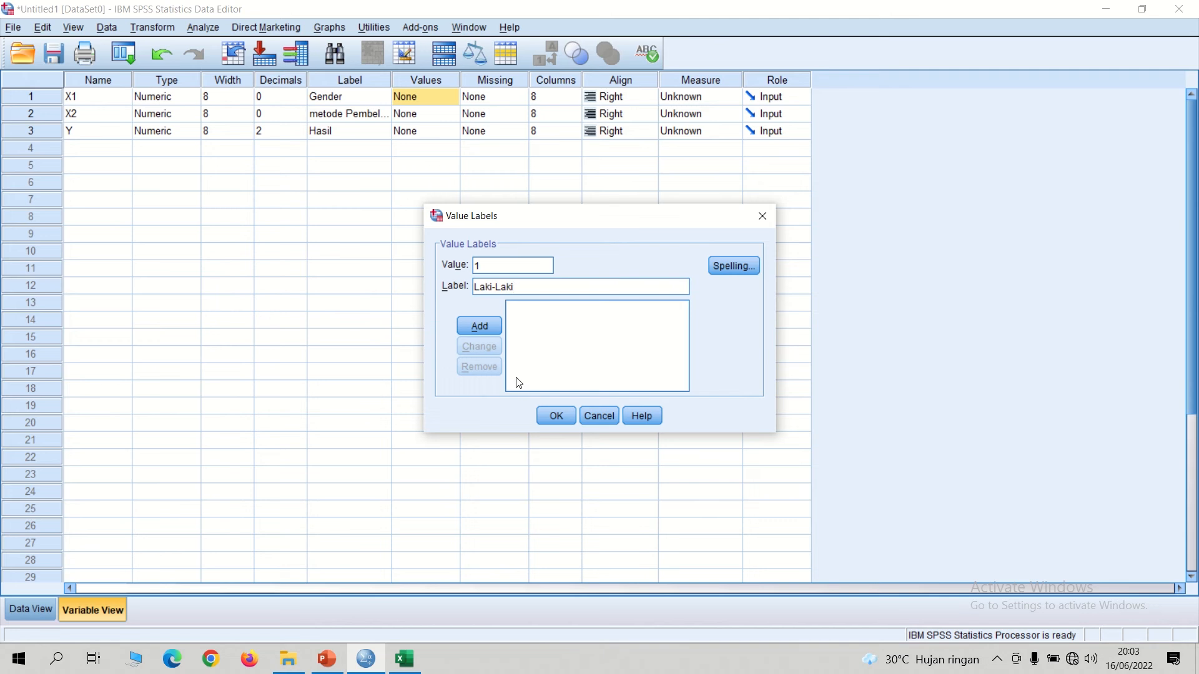
{"action": "left_click", "coordinate": [483, 328]}
{"action": "type", "text": "2"}
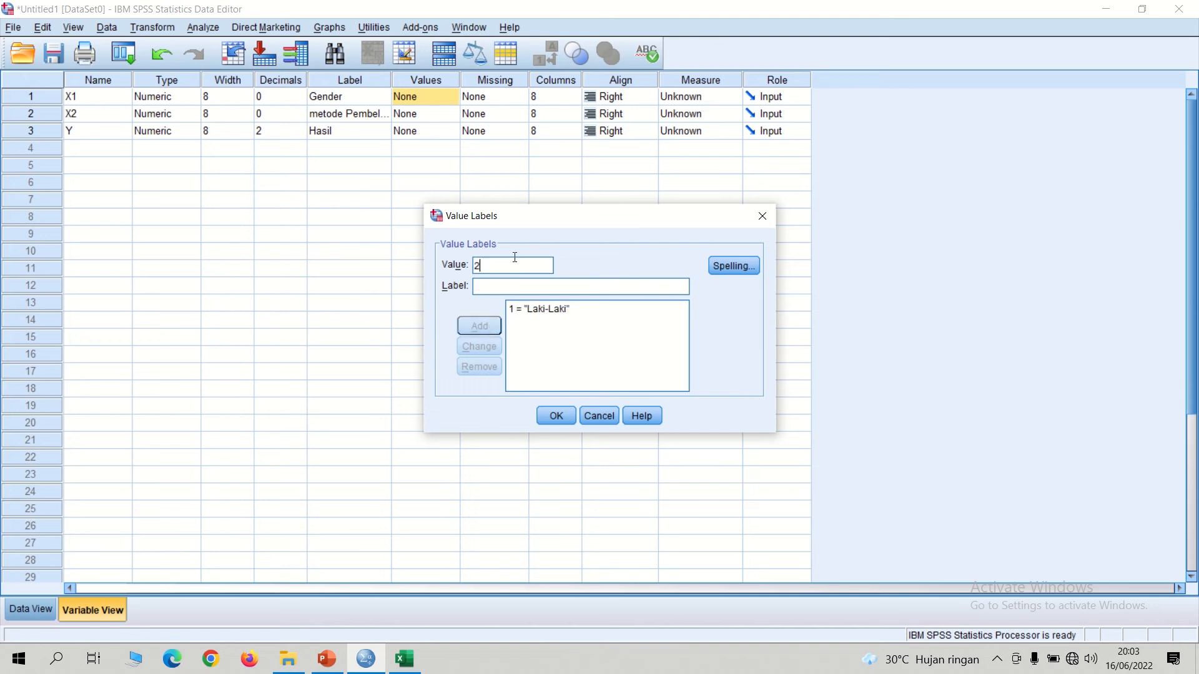
{"action": "left_click", "coordinate": [495, 287]}
{"action": "type", "text": "perempuan"}
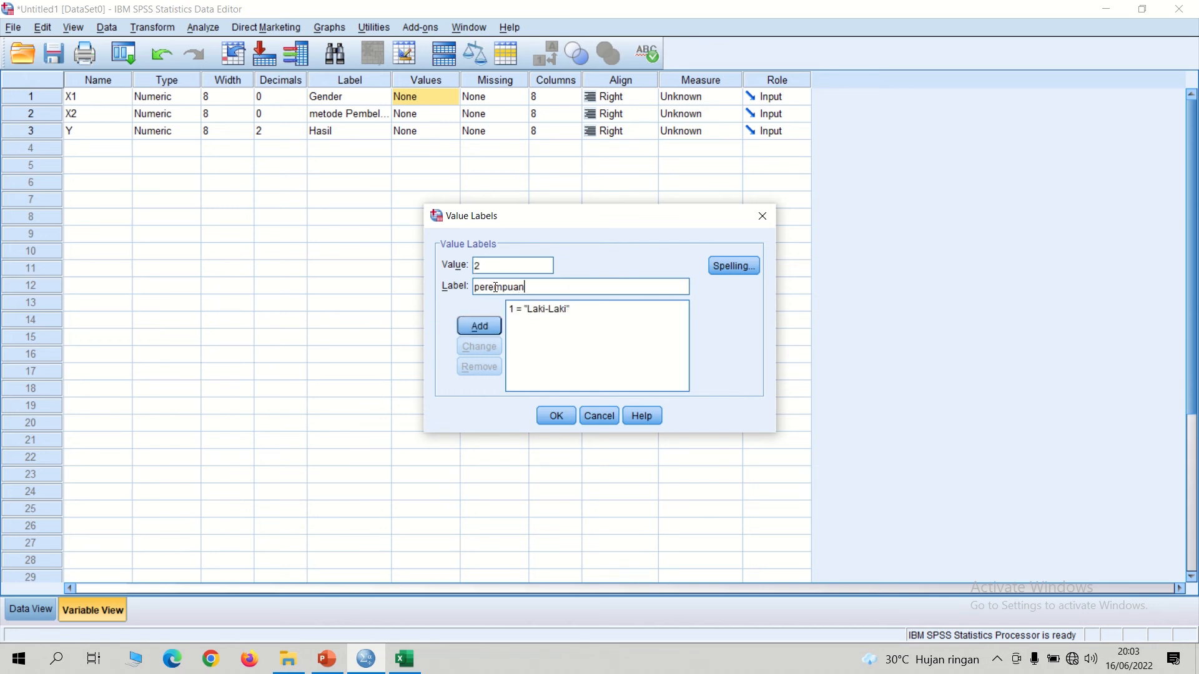
{"action": "left_click", "coordinate": [489, 329]}
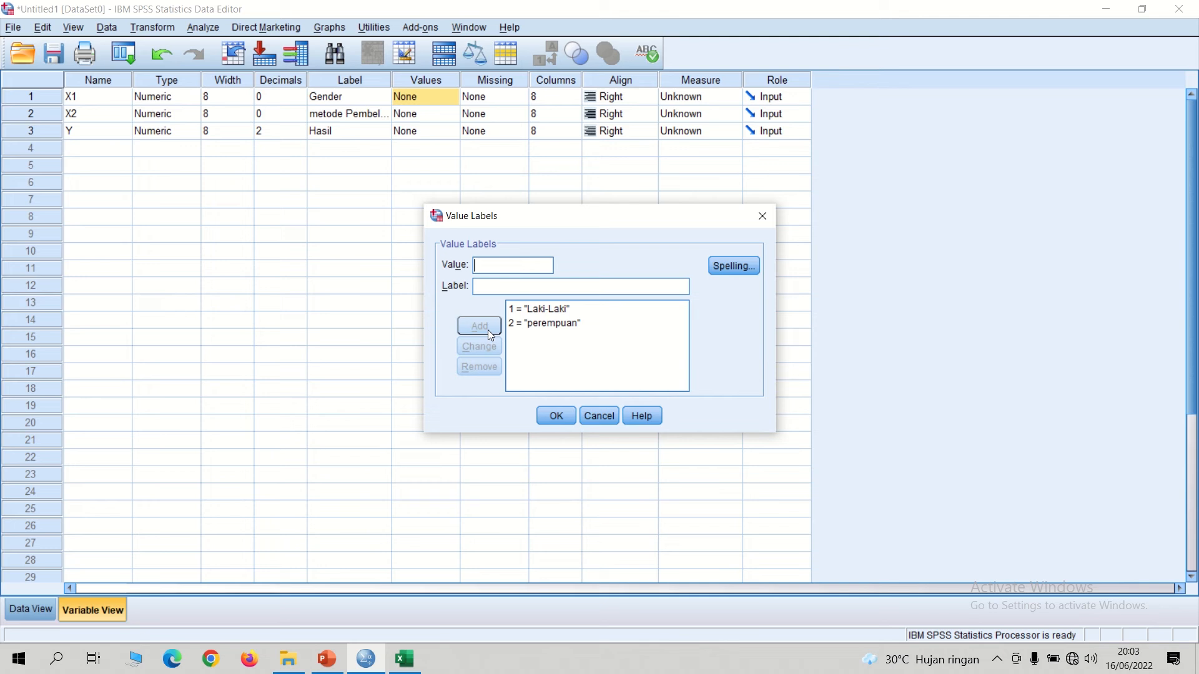
{"action": "left_click", "coordinate": [555, 418]}
Add the value label 1 = "Metode Ceramah" to variable X2
{"action": "left_click", "coordinate": [430, 120]}
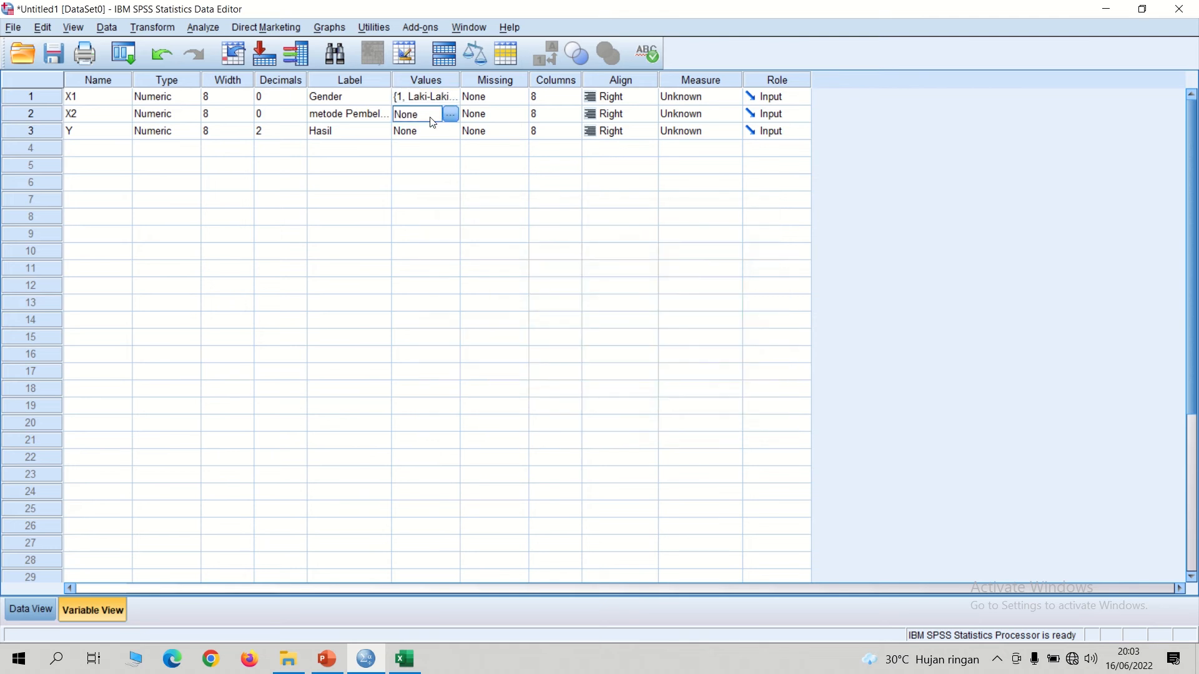
{"action": "left_click", "coordinate": [450, 114]}
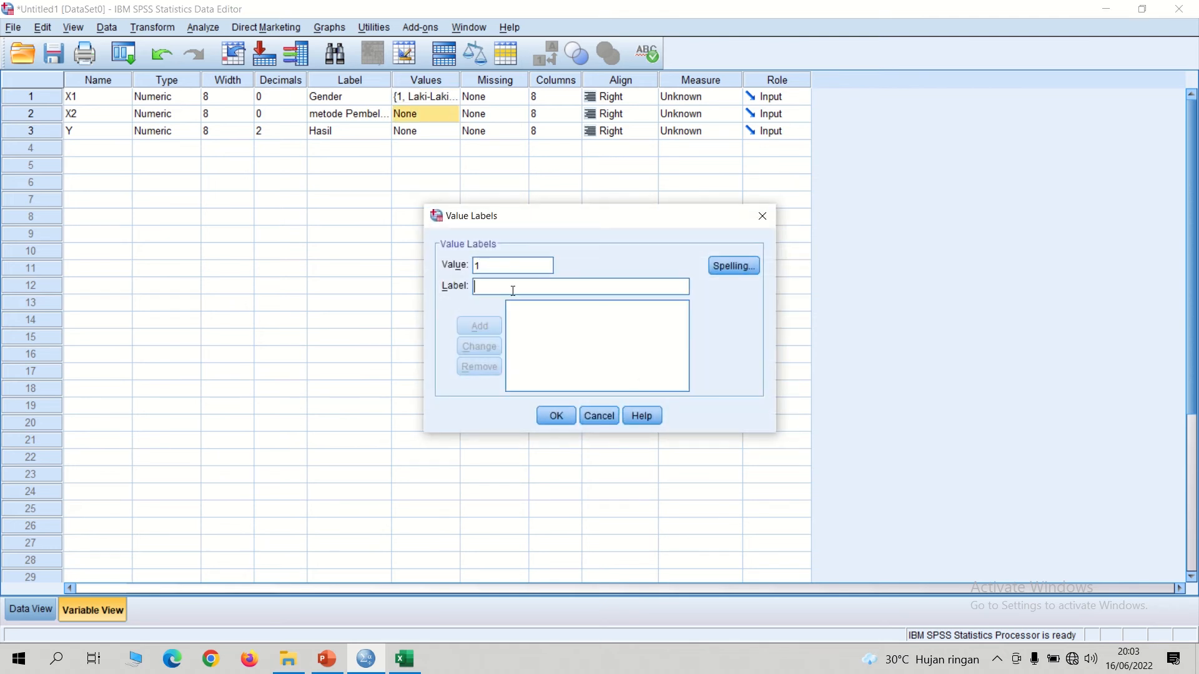
{"action": "type", "text": "Meto"}
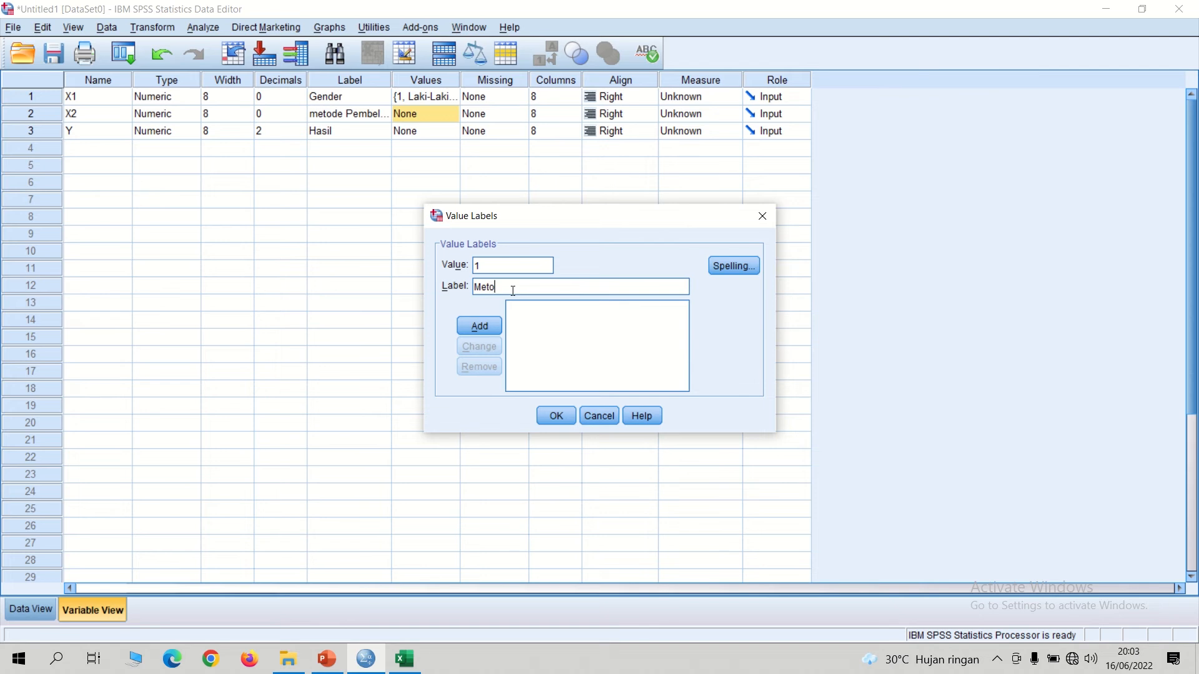
{"action": "type", "text": "de Geramah"}
{"action": "left_click", "coordinate": [474, 330]}
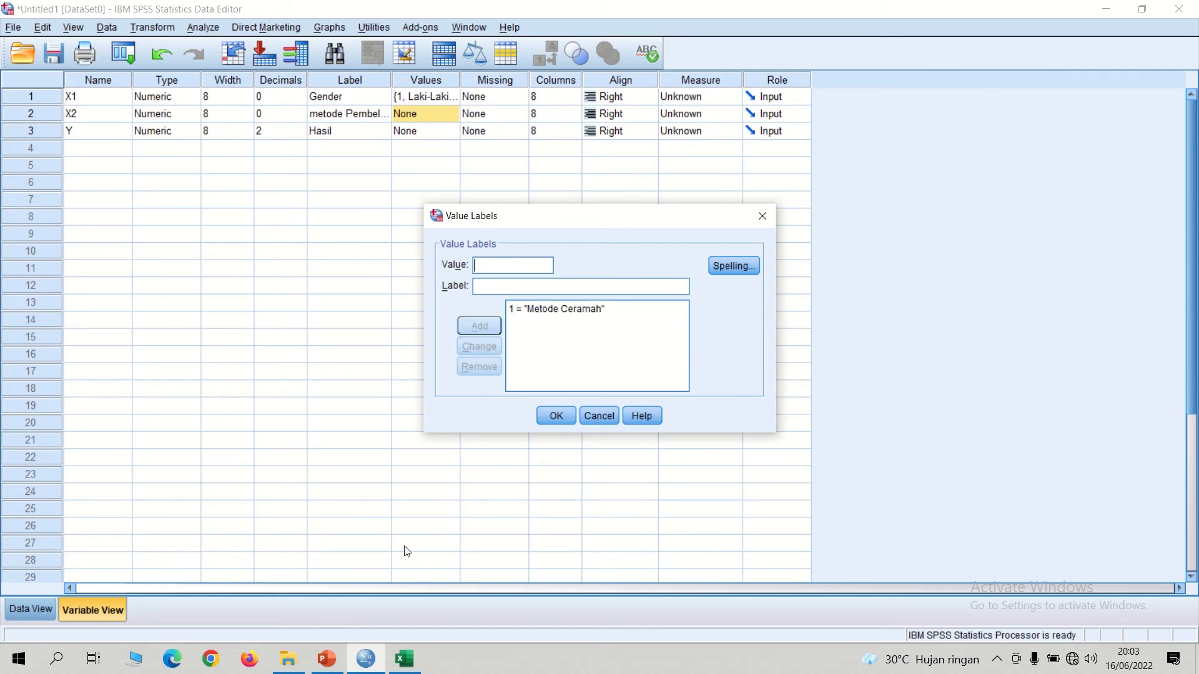
Check the method codes in the Excel sheet and add X2's value labels 2 = "Metode Diskusi" and 3 = "Metode Resitasi"
{"action": "left_click", "coordinate": [405, 659]}
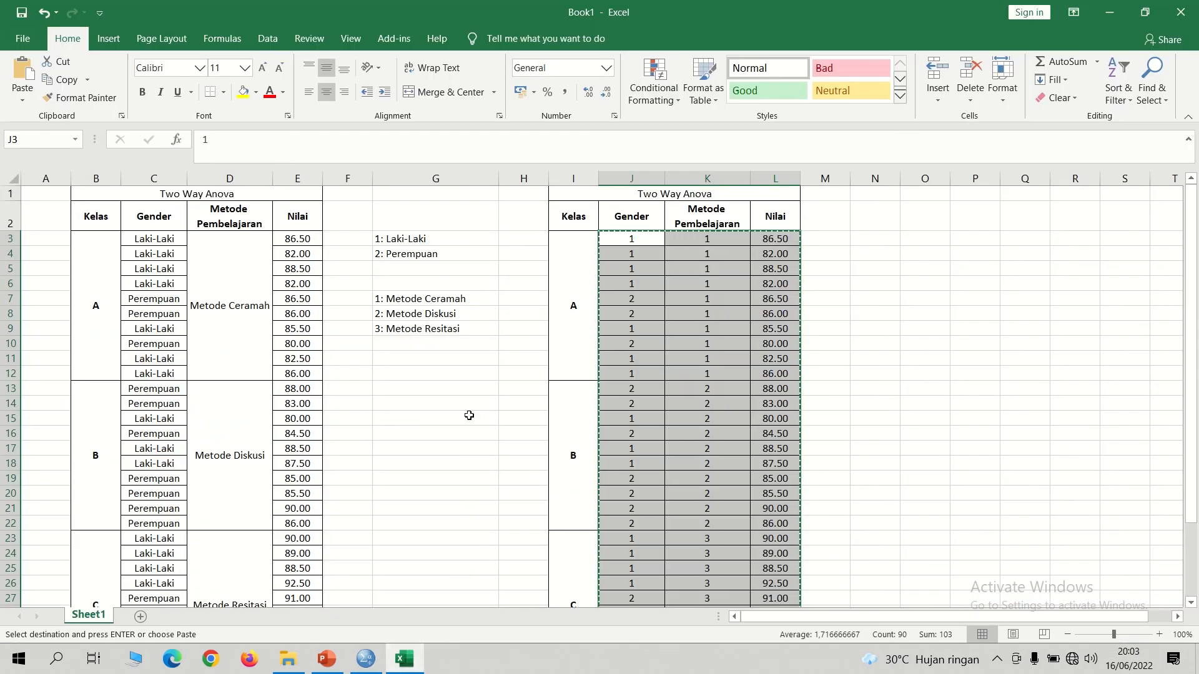
{"action": "left_click", "coordinate": [366, 659]}
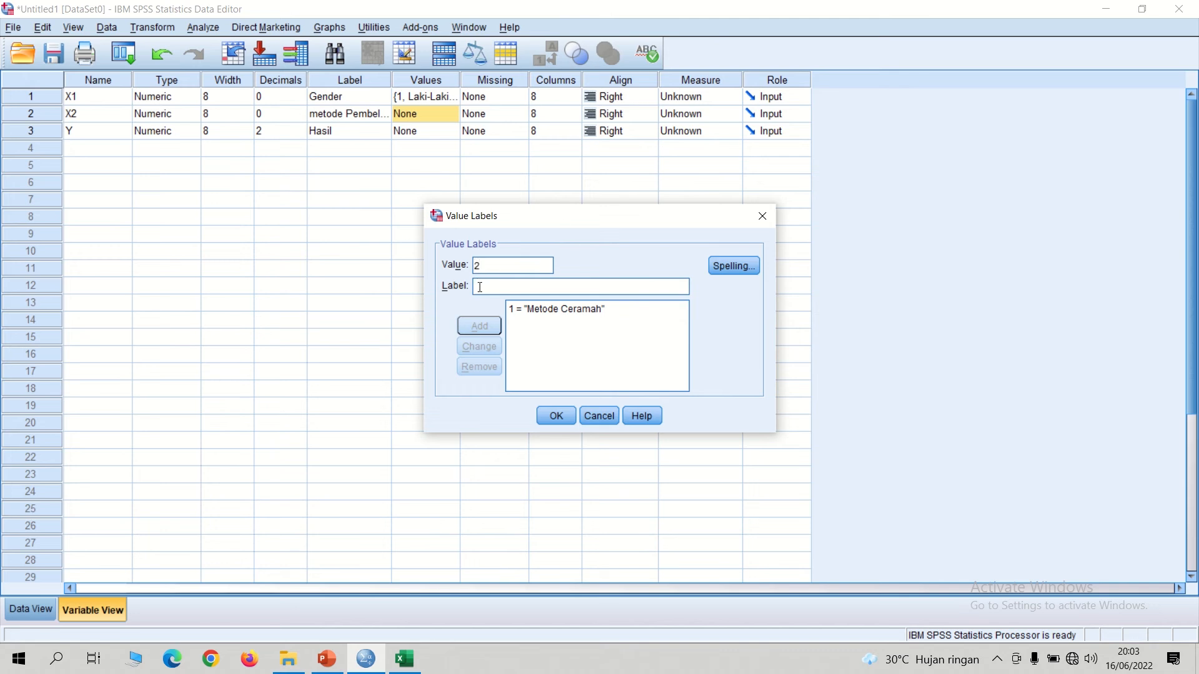
{"action": "type", "text": "Meto"}
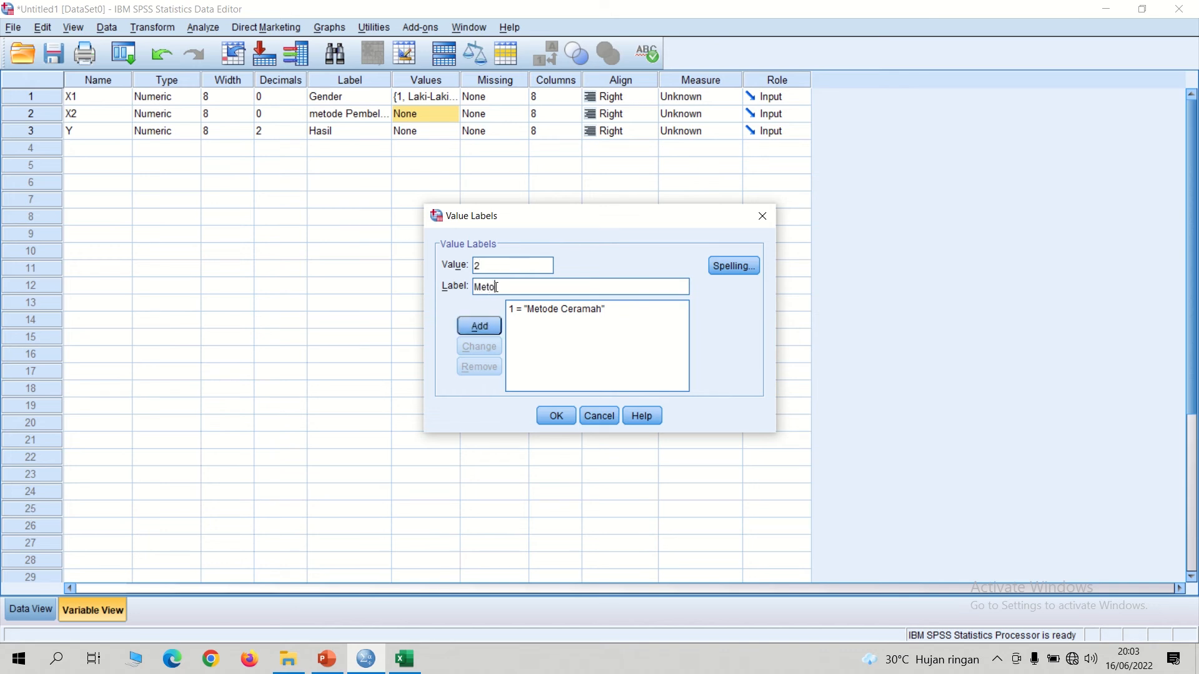
{"action": "type", "text": "de Diskusi"}
{"action": "left_click", "coordinate": [482, 324]}
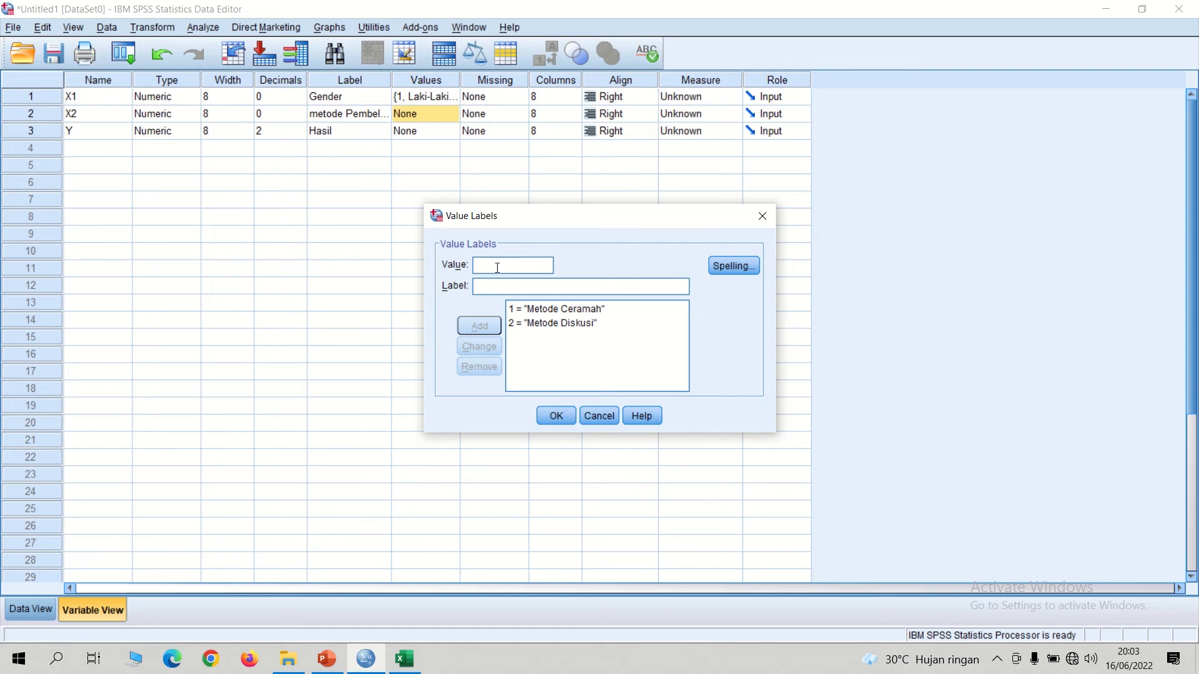
{"action": "type", "text": "3"}
{"action": "type", "text": "Me"}
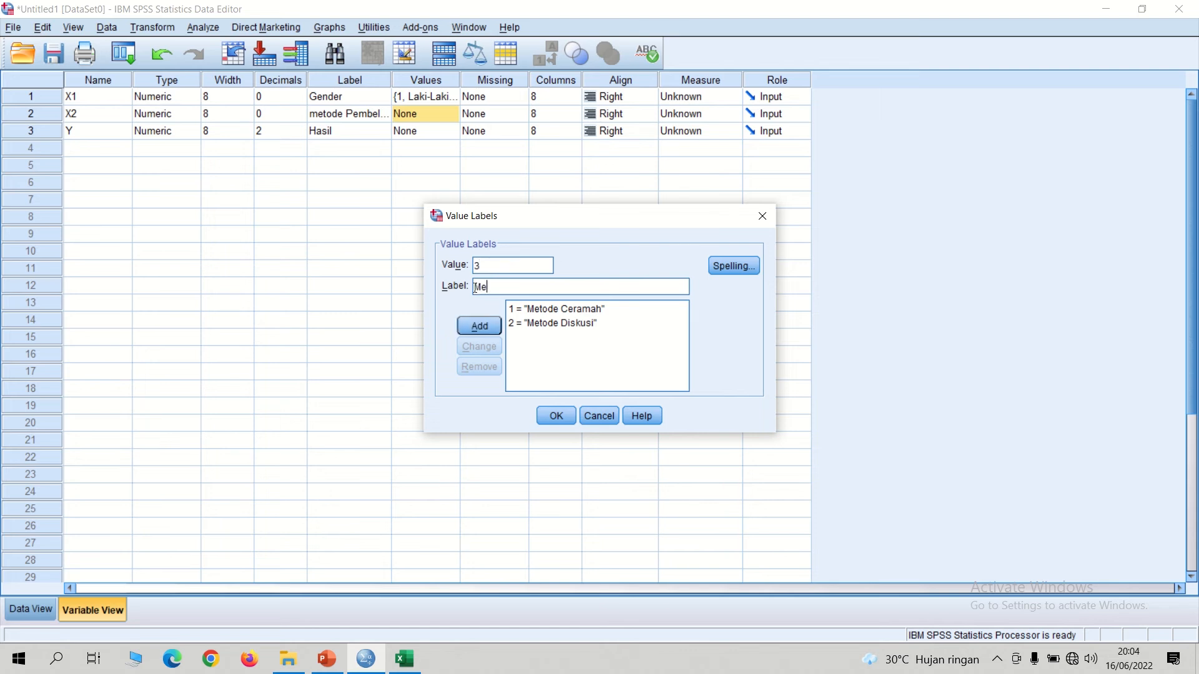
{"action": "type", "text": "tode Resitasi"}
{"action": "left_click", "coordinate": [462, 329]}
{"action": "left_click", "coordinate": [557, 423]}
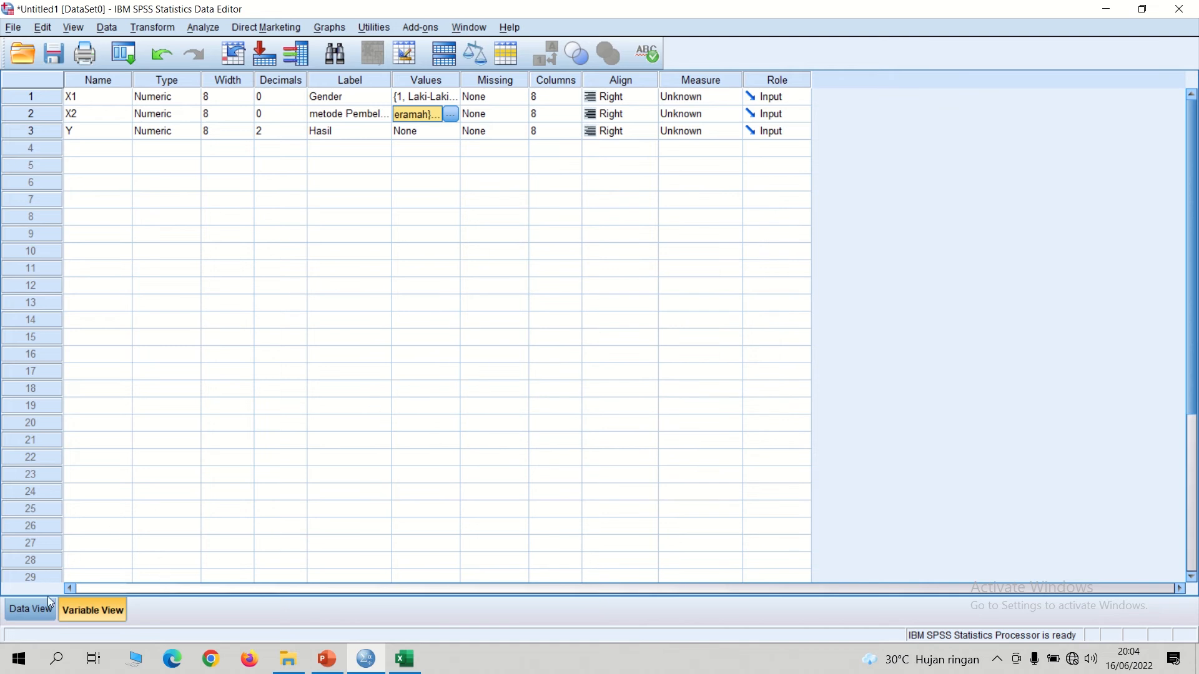
Set up a linear regression with Hasil [Y] as the dependent variable and Gender [X1] and metode Pembelajaran [X2] as independents
{"action": "left_click", "coordinate": [32, 608]}
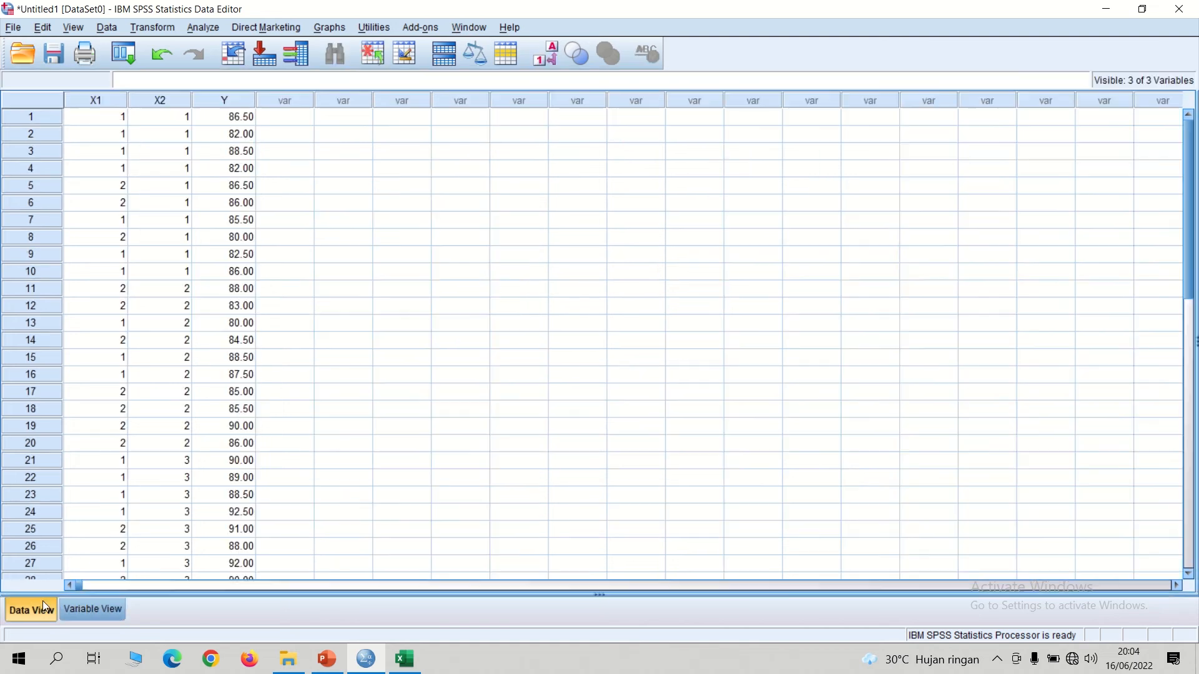
{"action": "left_click", "coordinate": [201, 30]}
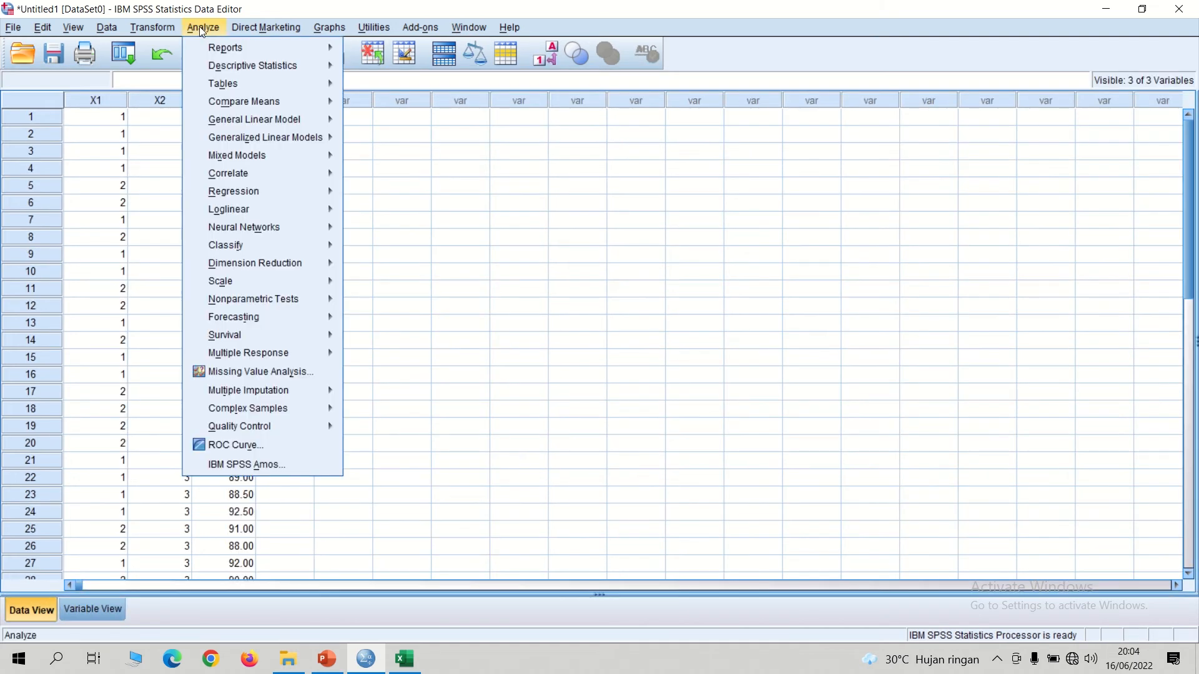
{"action": "mouse_move", "coordinate": [261, 189]}
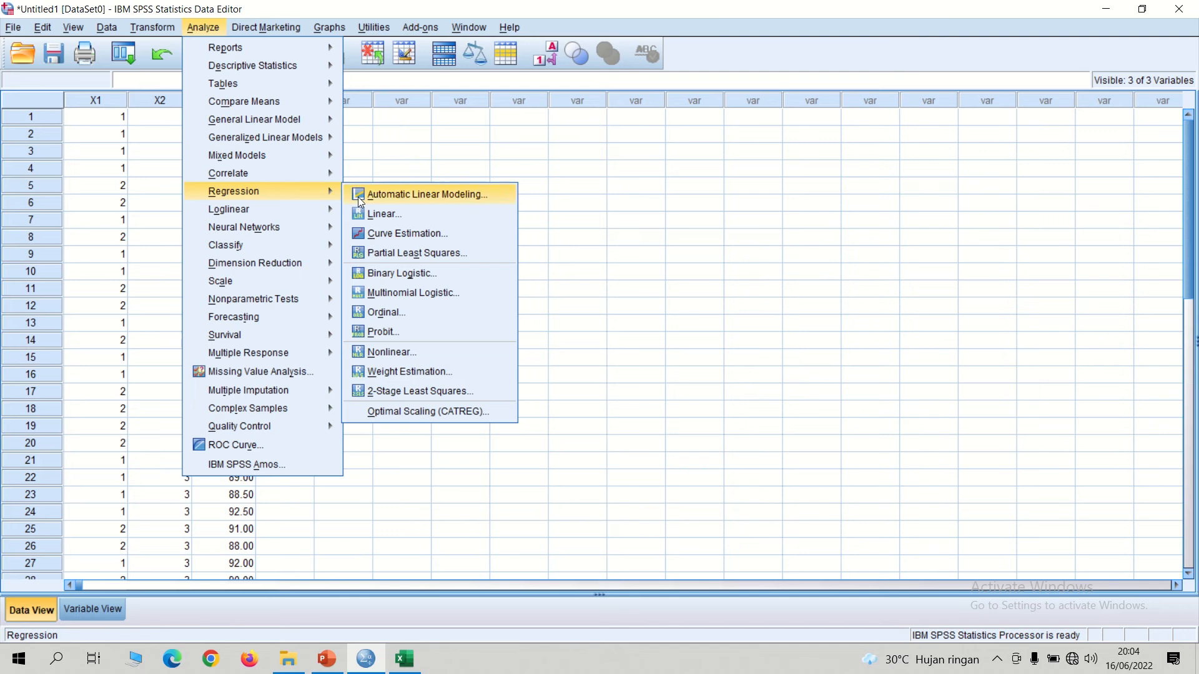
{"action": "left_click", "coordinate": [384, 214]}
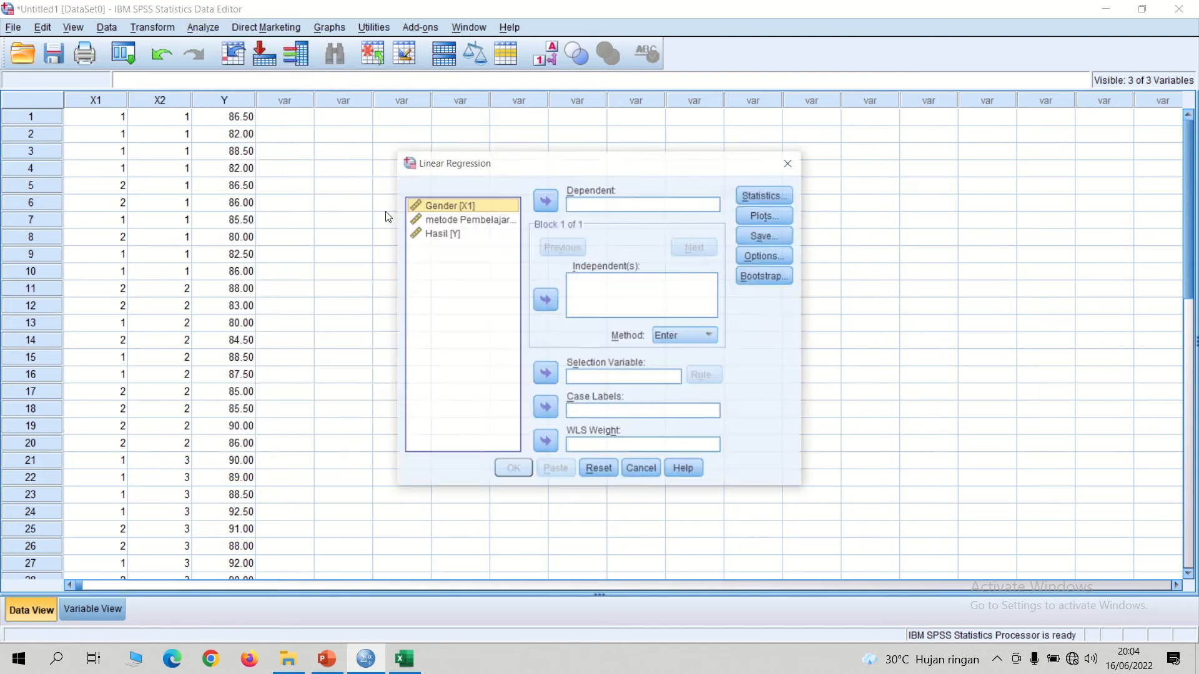
{"action": "left_click", "coordinate": [457, 234]}
{"action": "left_click", "coordinate": [545, 200]}
{"action": "left_click", "coordinate": [509, 222]}
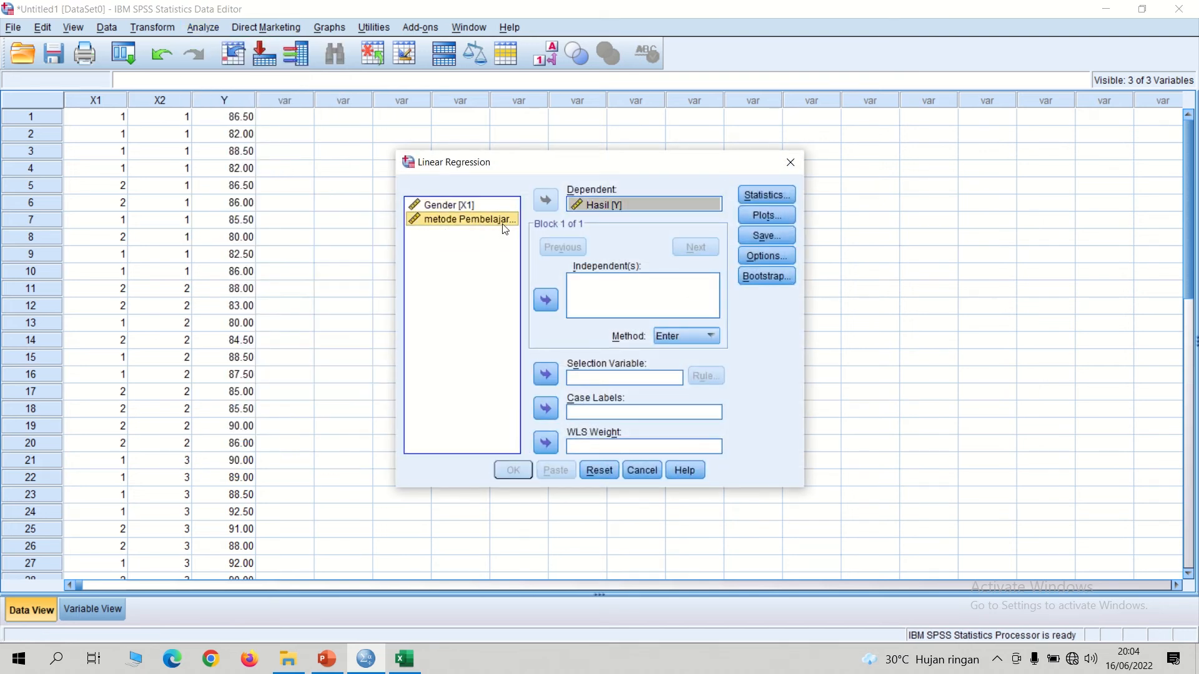
{"action": "left_click", "coordinate": [459, 206], "text": "shift"}
{"action": "left_click", "coordinate": [547, 301]}
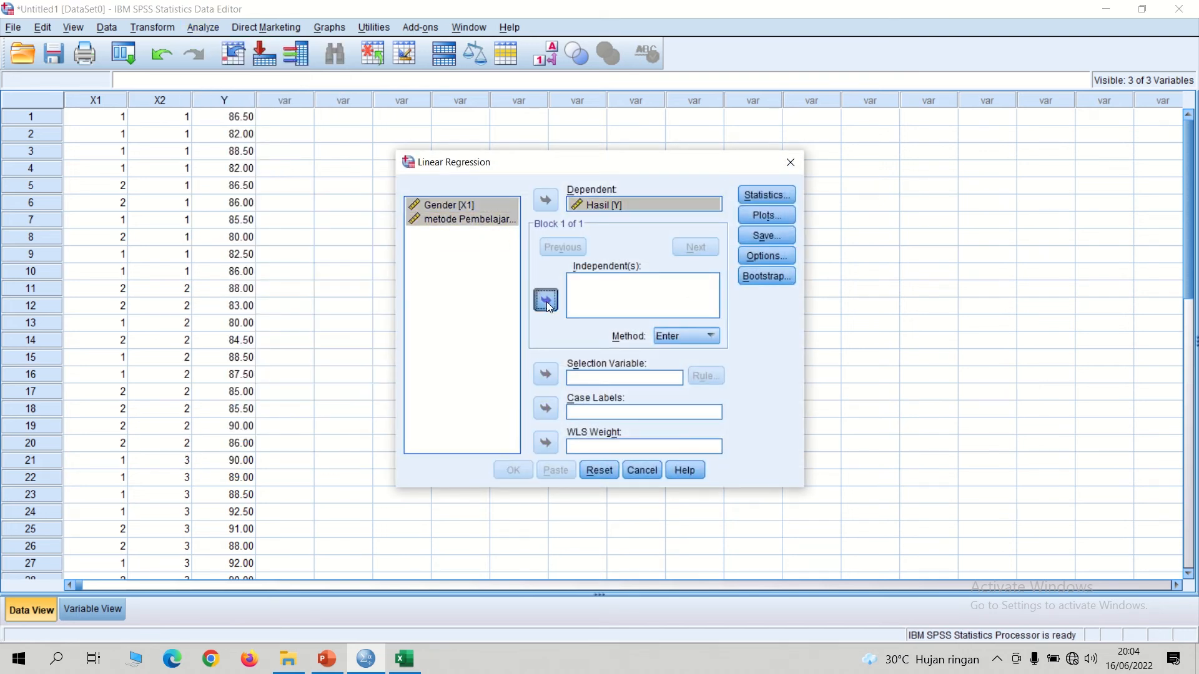
Choose to save the unstandardized residuals and run the linear regression
{"action": "left_click", "coordinate": [766, 235]}
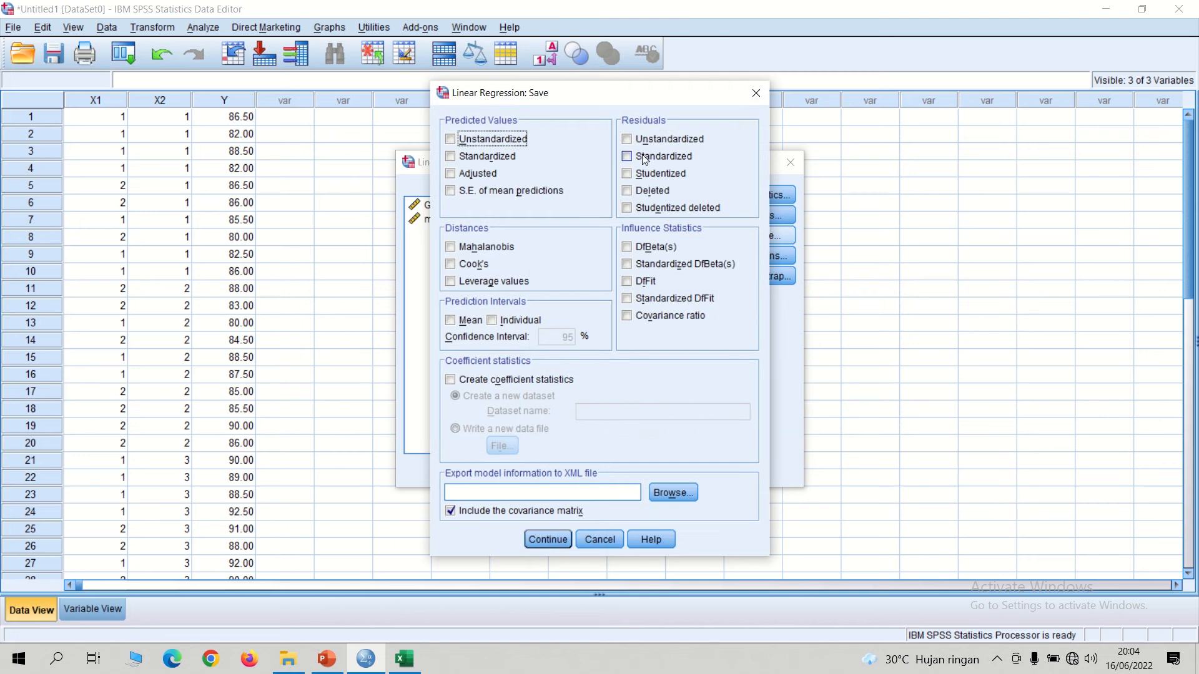
{"action": "left_click", "coordinate": [627, 139]}
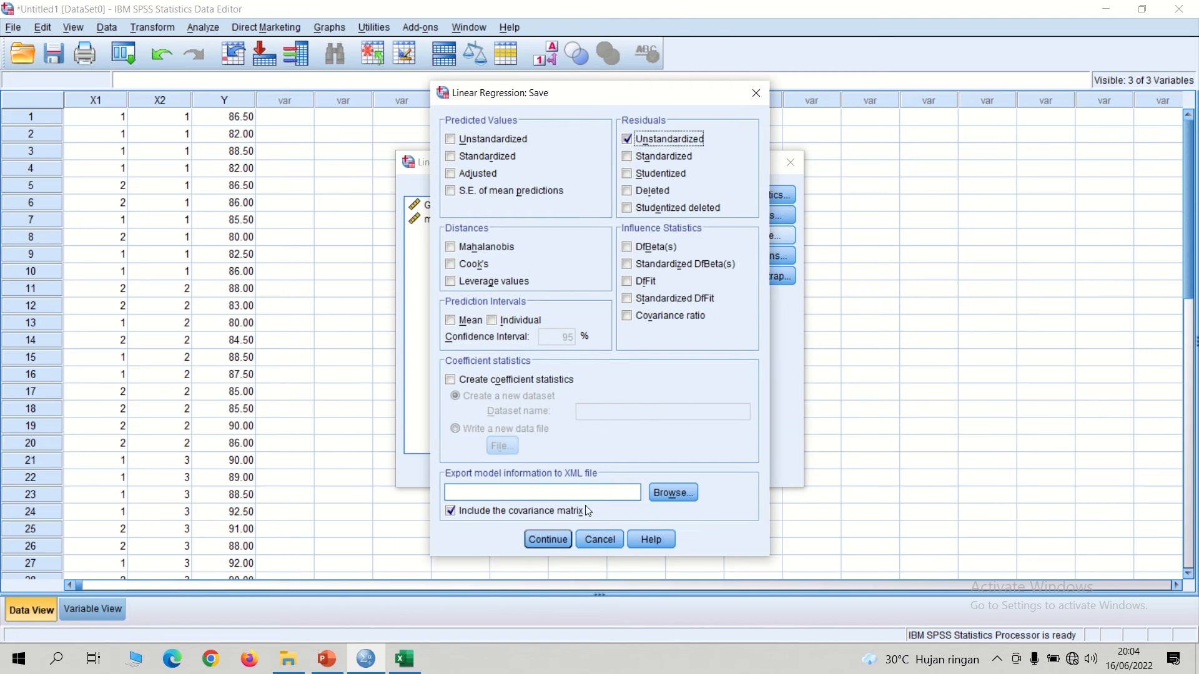
{"action": "left_click", "coordinate": [548, 541]}
{"action": "left_click", "coordinate": [526, 467]}
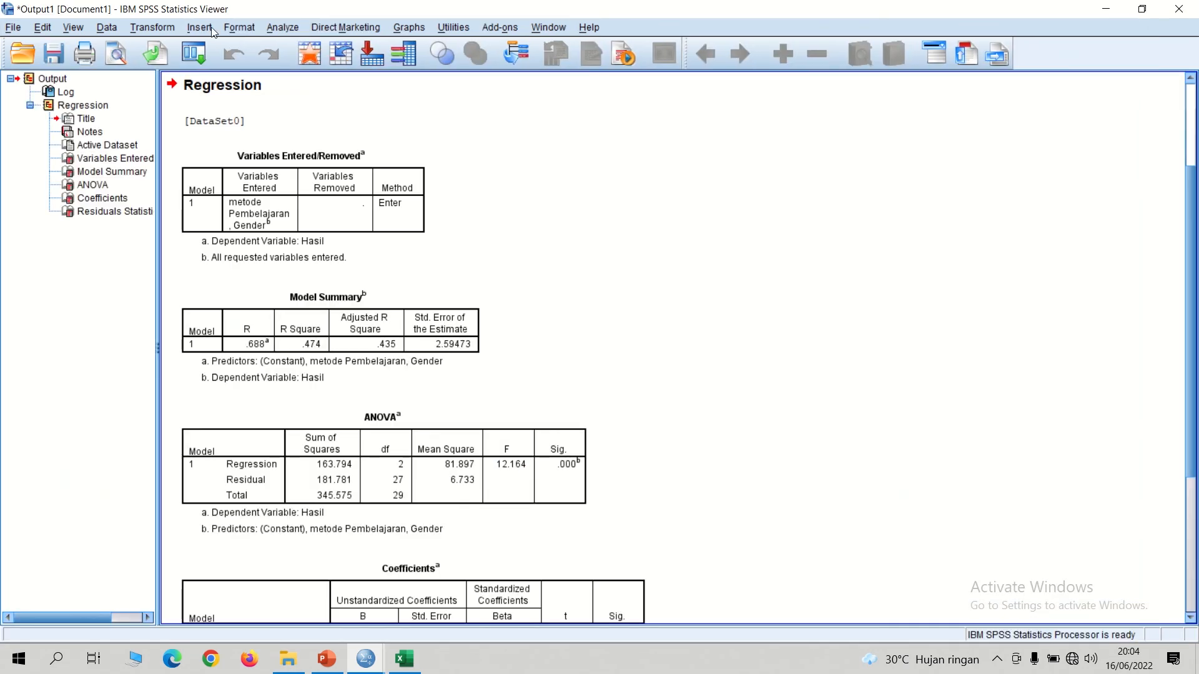
Run a legacy one-sample Kolmogorov-Smirnov test of the unstandardized residuals against the normal distribution
{"action": "left_click", "coordinate": [283, 27]}
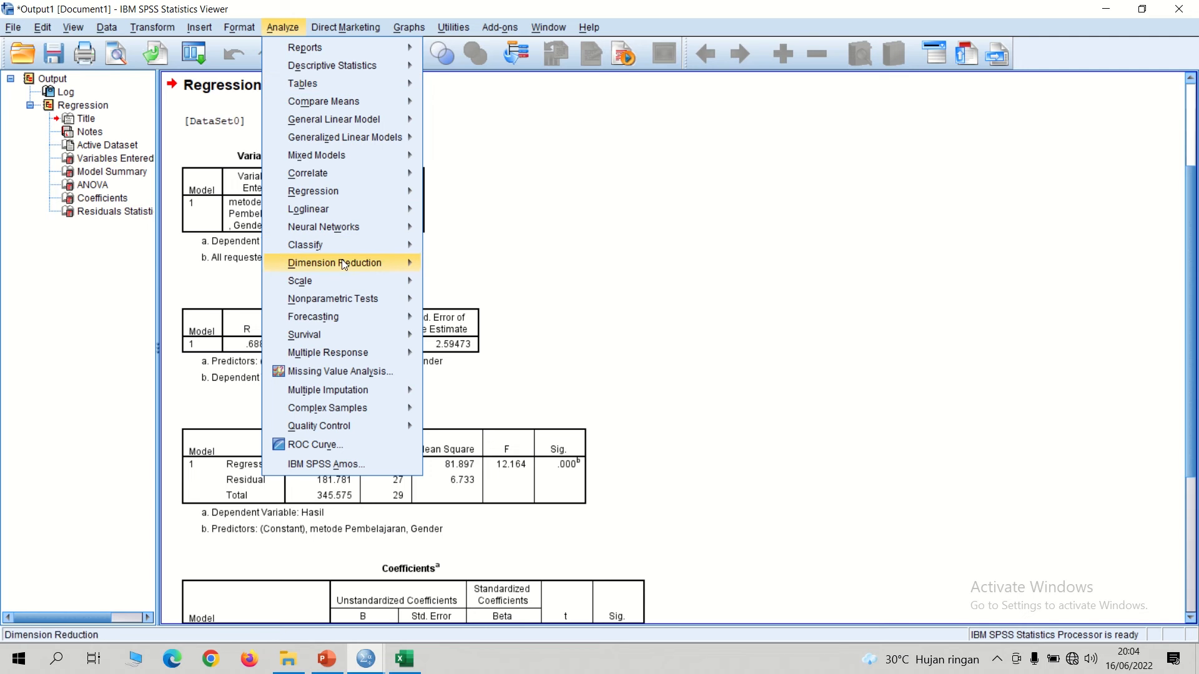
{"action": "mouse_move", "coordinate": [342, 301]}
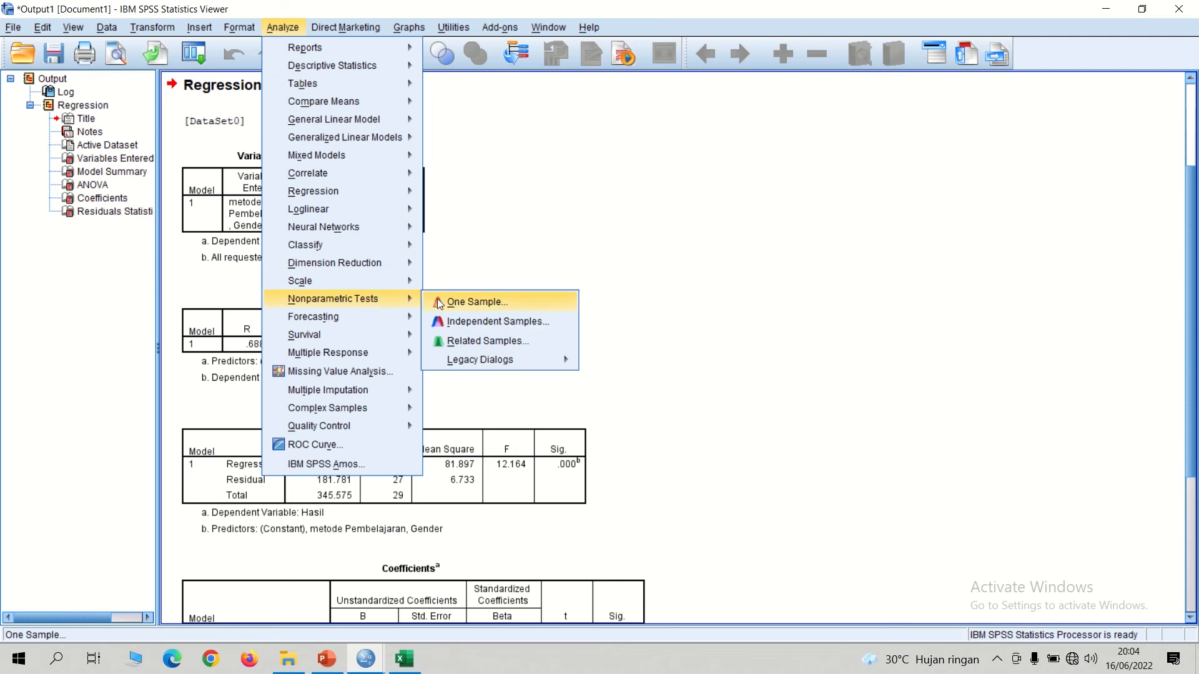
{"action": "mouse_move", "coordinate": [471, 358]}
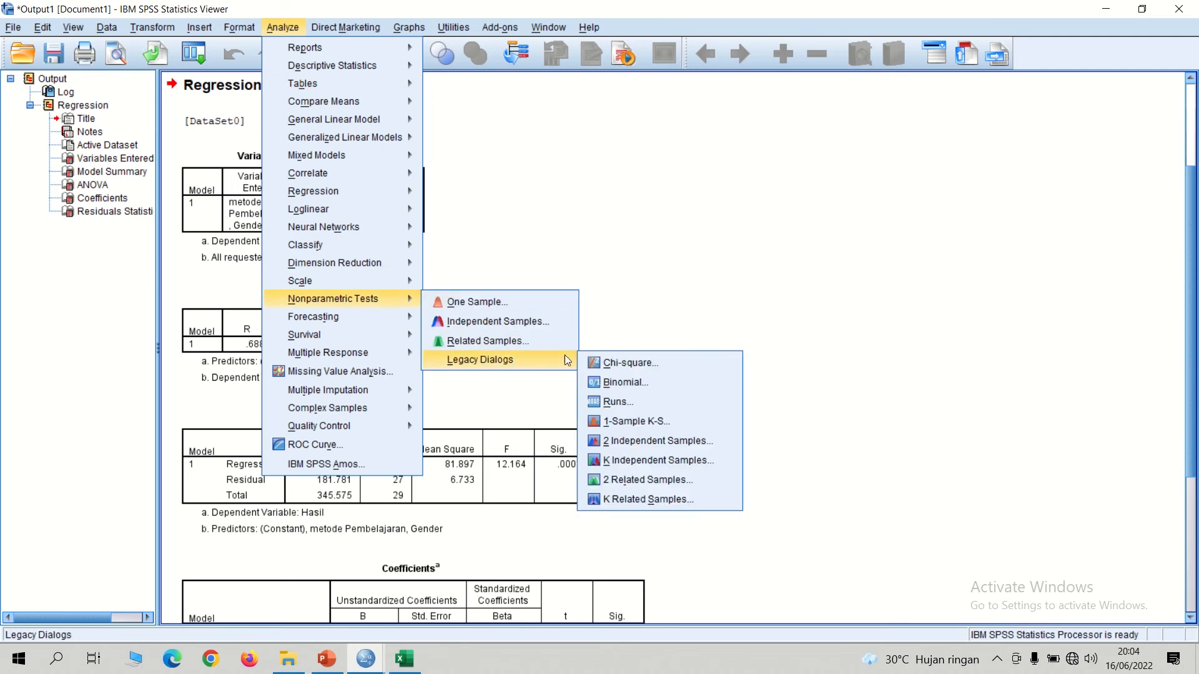
{"action": "left_click", "coordinate": [636, 422]}
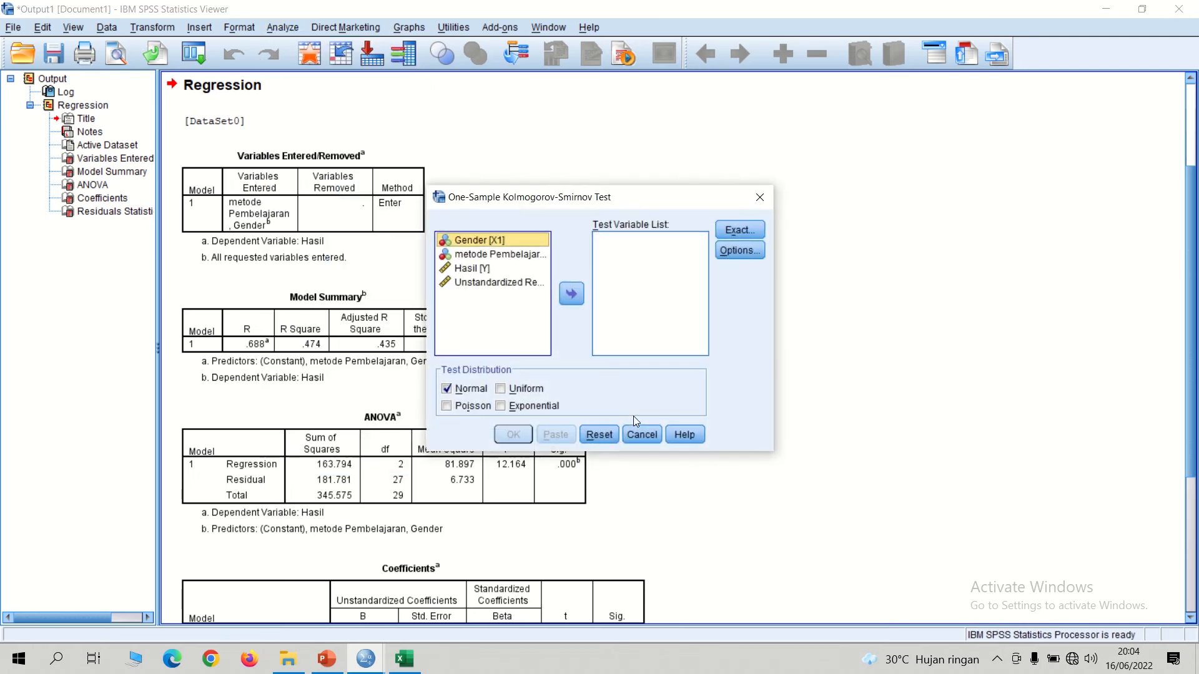
{"action": "left_click", "coordinate": [507, 282]}
{"action": "left_click", "coordinate": [571, 294]}
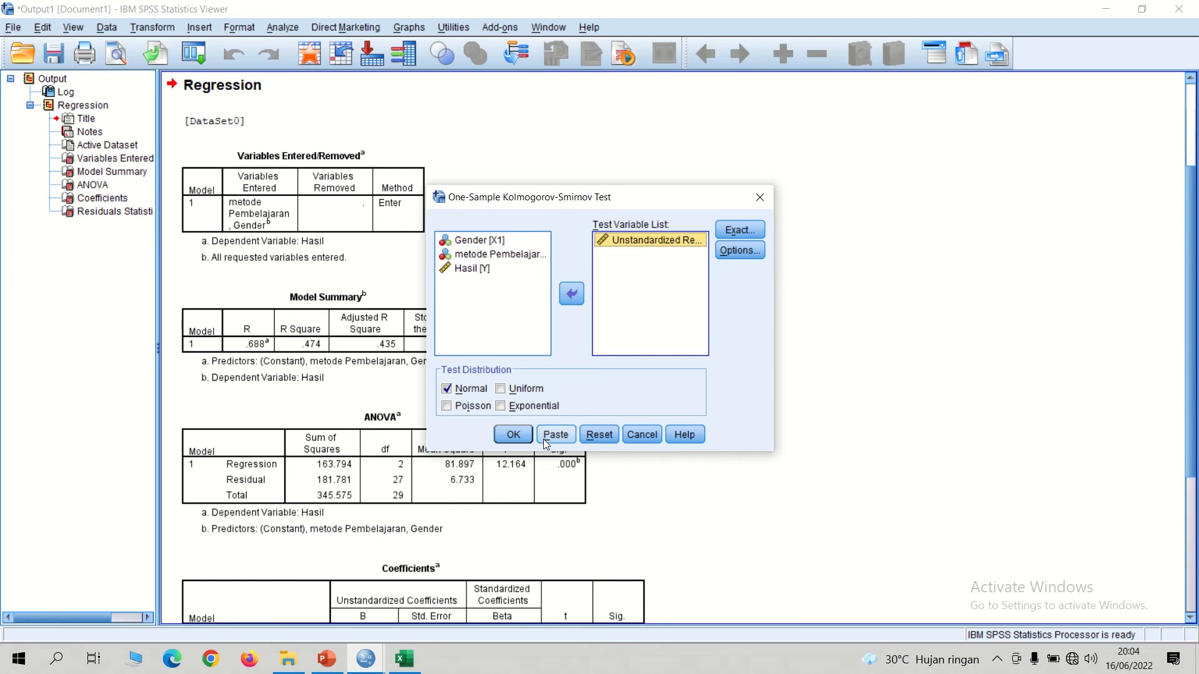
{"action": "left_click", "coordinate": [514, 435]}
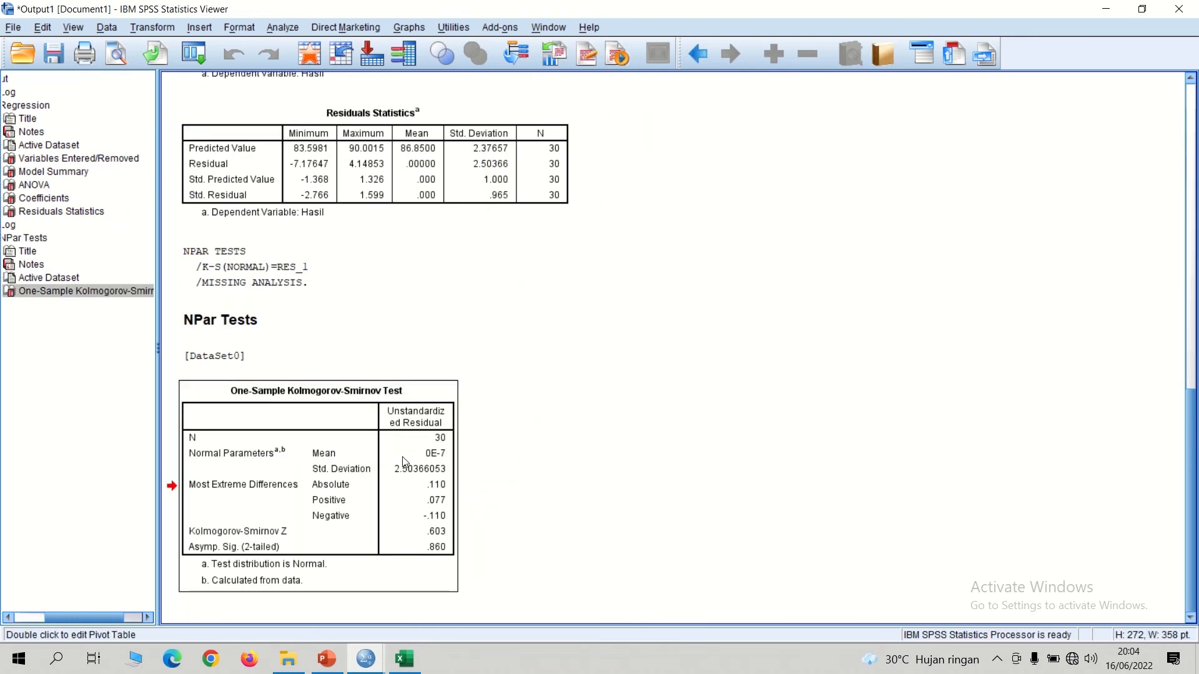
Switch to PowerPoint to review the "Uji Normalitas" slide's decision rule, and return to the SPSS data editor
{"action": "left_click", "coordinate": [327, 659]}
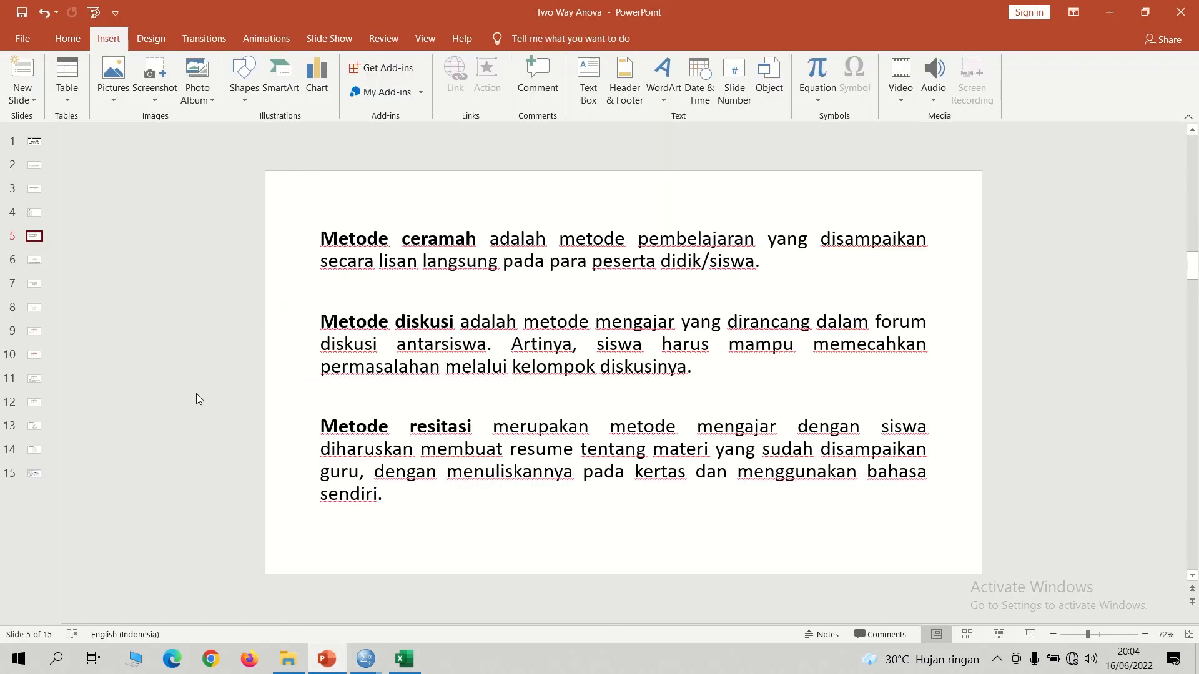
{"action": "left_click", "coordinate": [34, 260]}
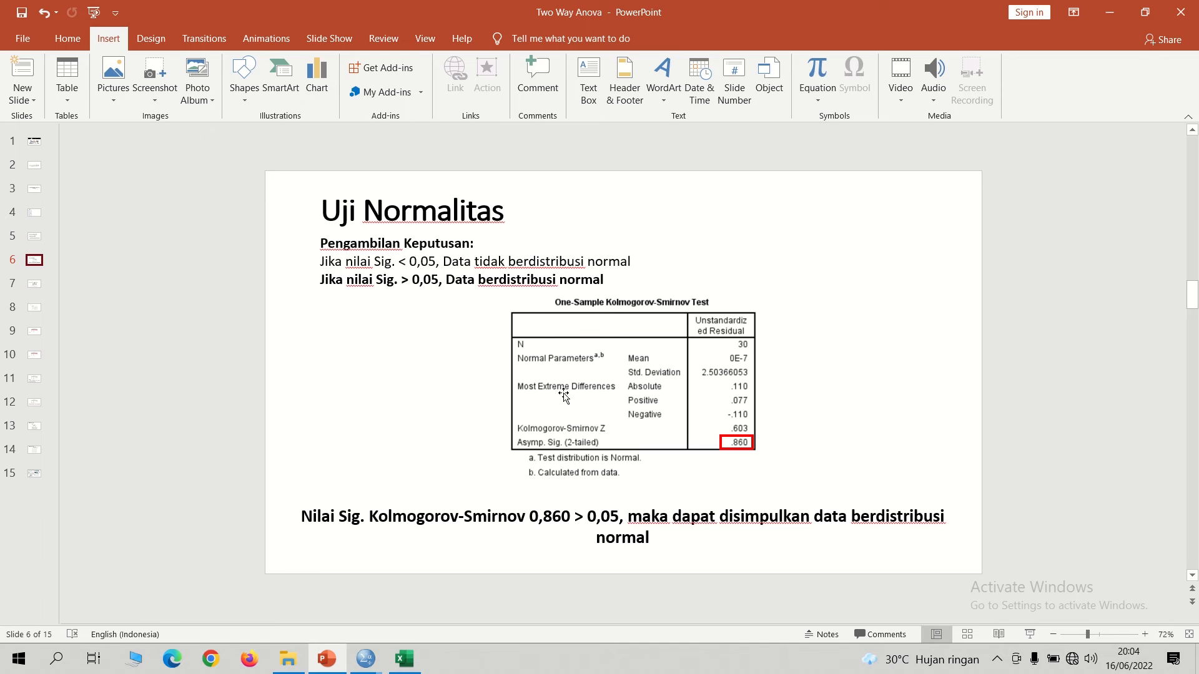
{"action": "left_click", "coordinate": [370, 663]}
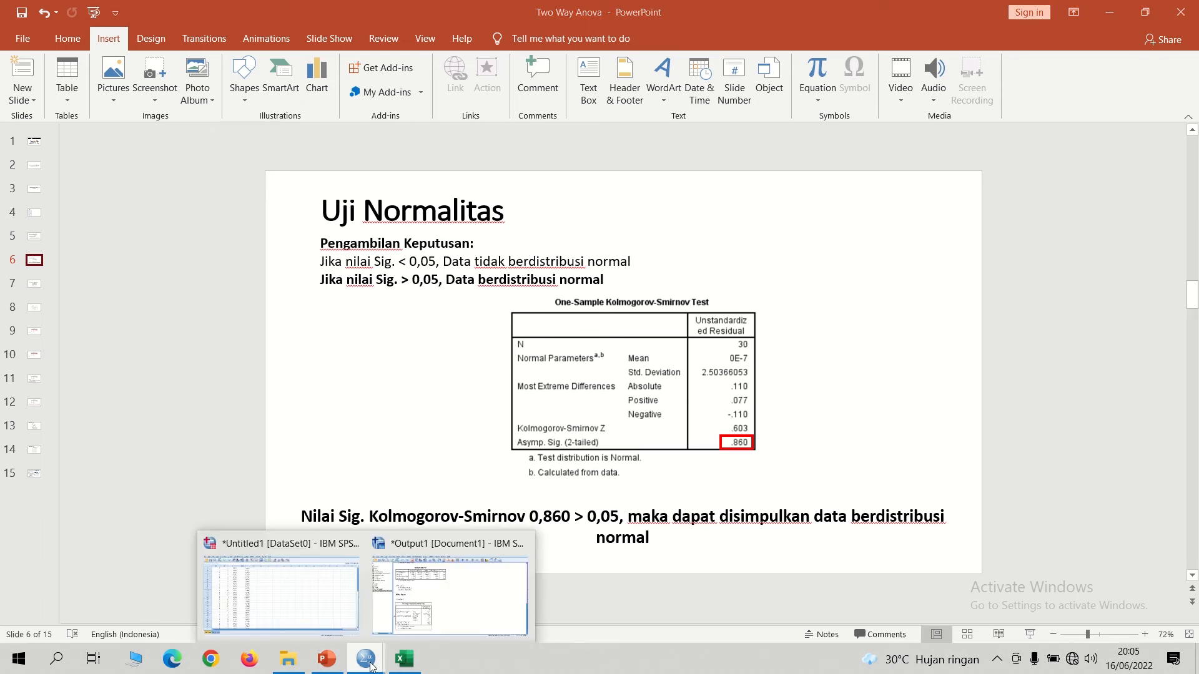
{"action": "left_click", "coordinate": [318, 590]}
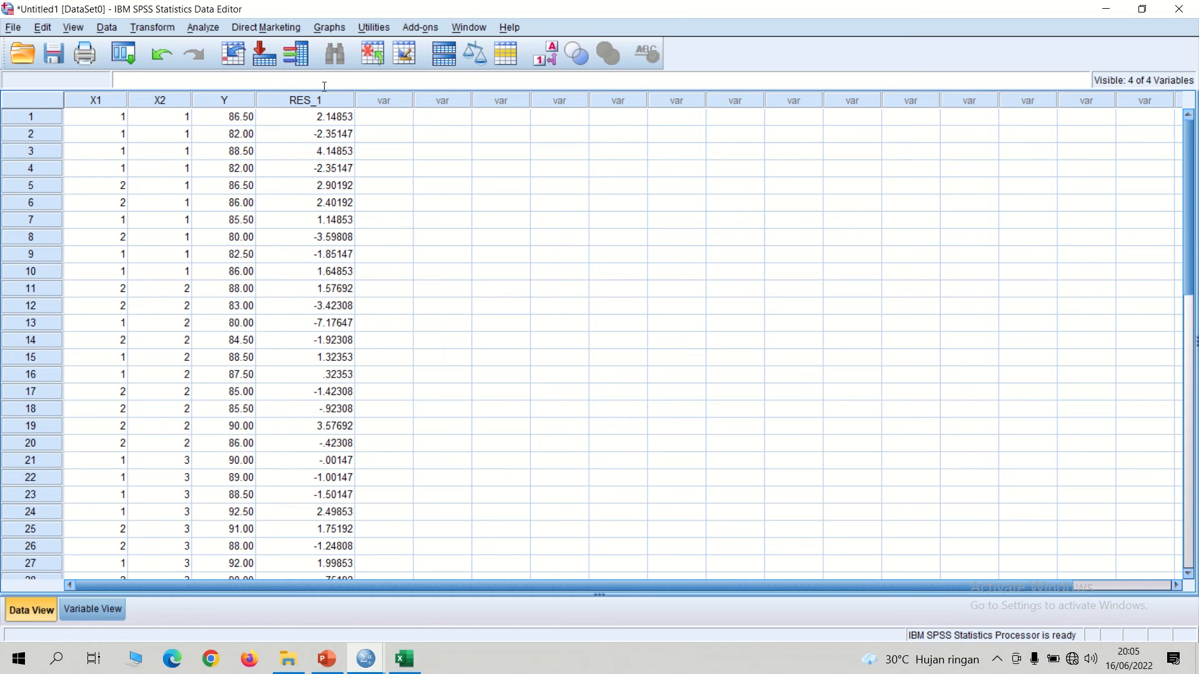
Set up a univariate general linear model with Hasil [Y] as the dependent variable and Gender [X1] and metode Pembelajaran [X2] as fixed factors
{"action": "left_click", "coordinate": [201, 30]}
{"action": "mouse_move", "coordinate": [245, 171]}
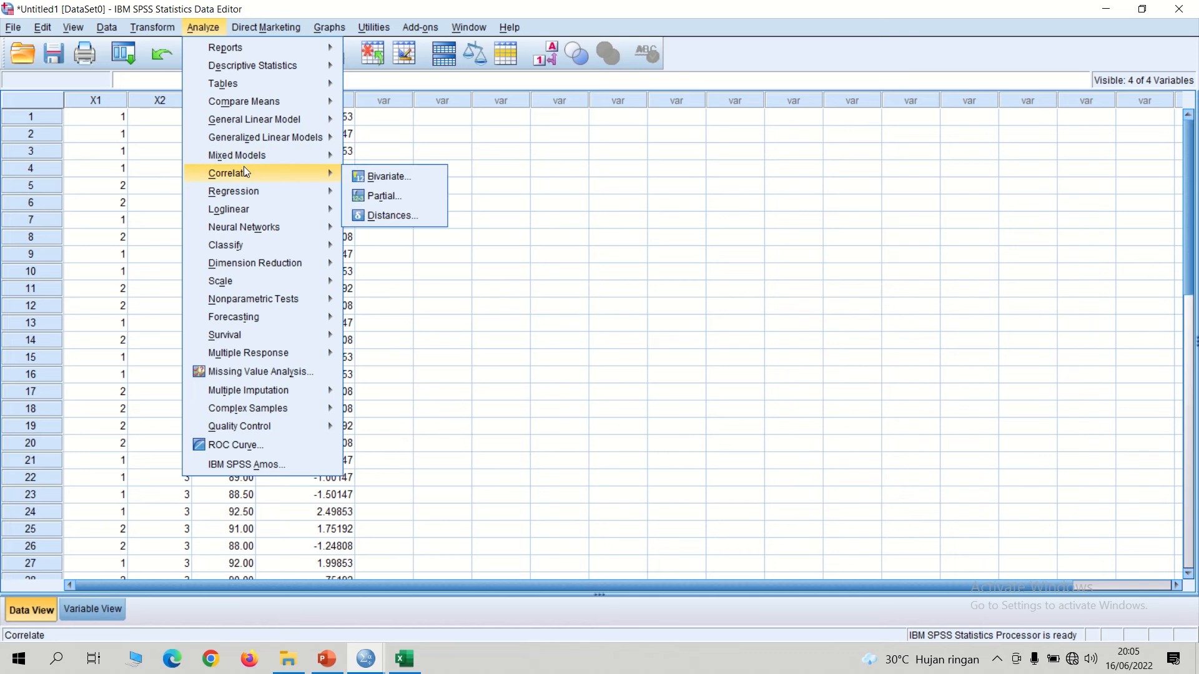
{"action": "mouse_move", "coordinate": [273, 122]}
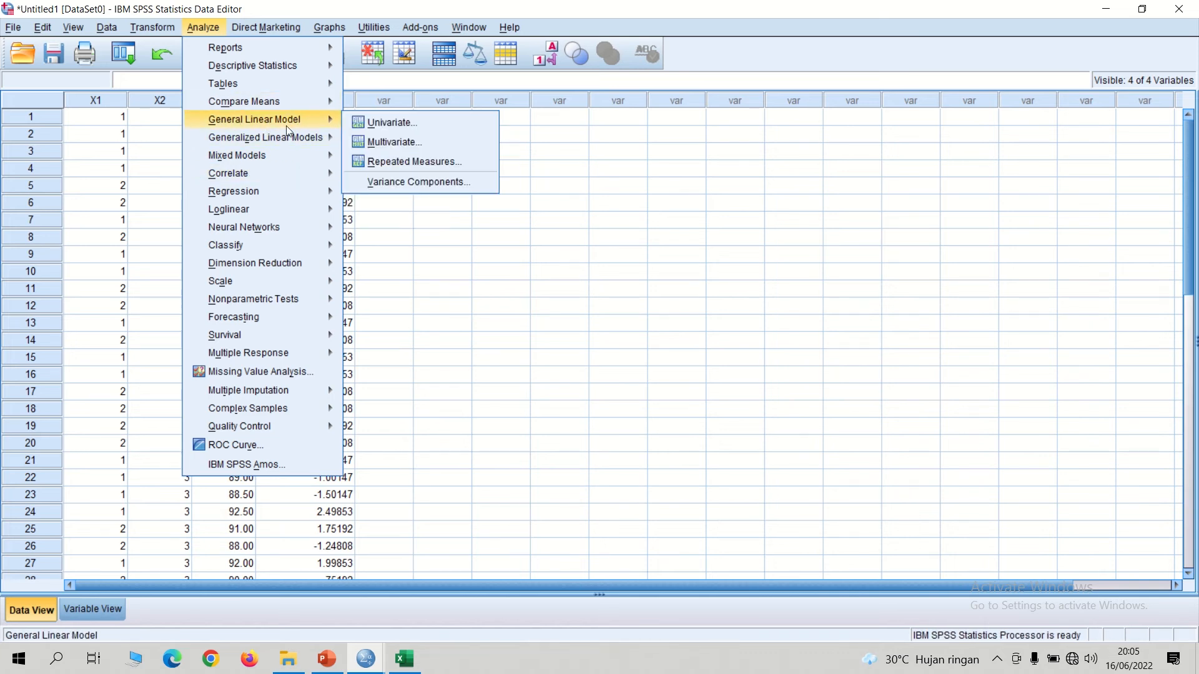
{"action": "left_click", "coordinate": [382, 125]}
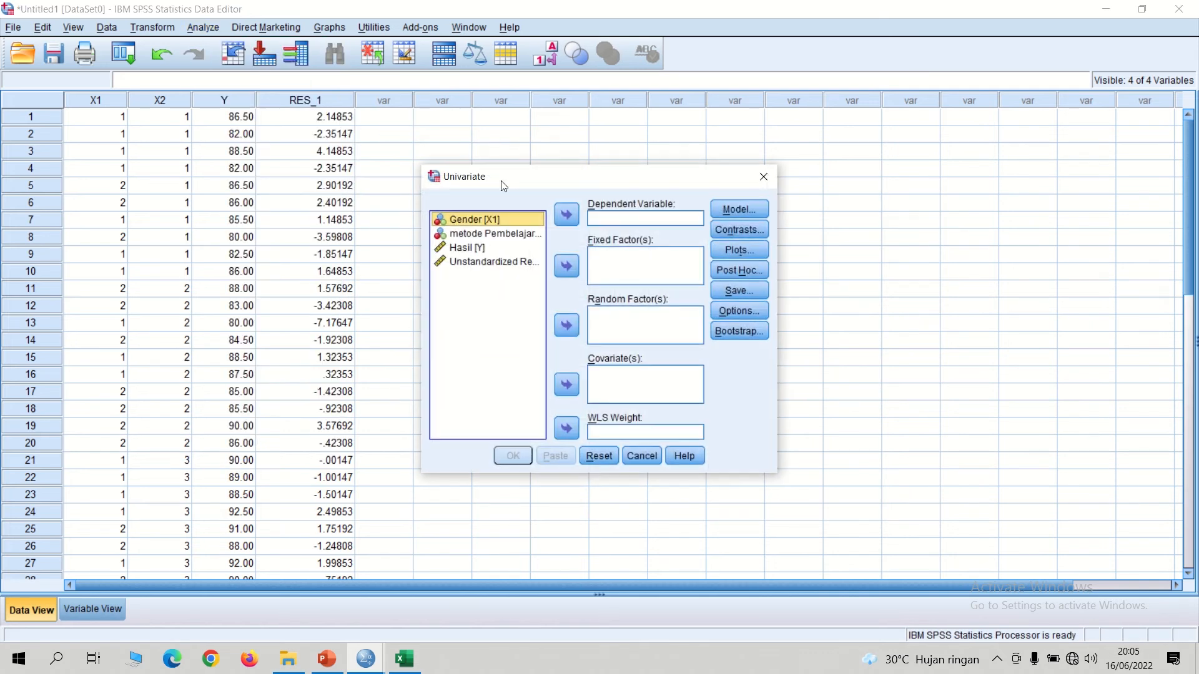
{"action": "left_click", "coordinate": [482, 249]}
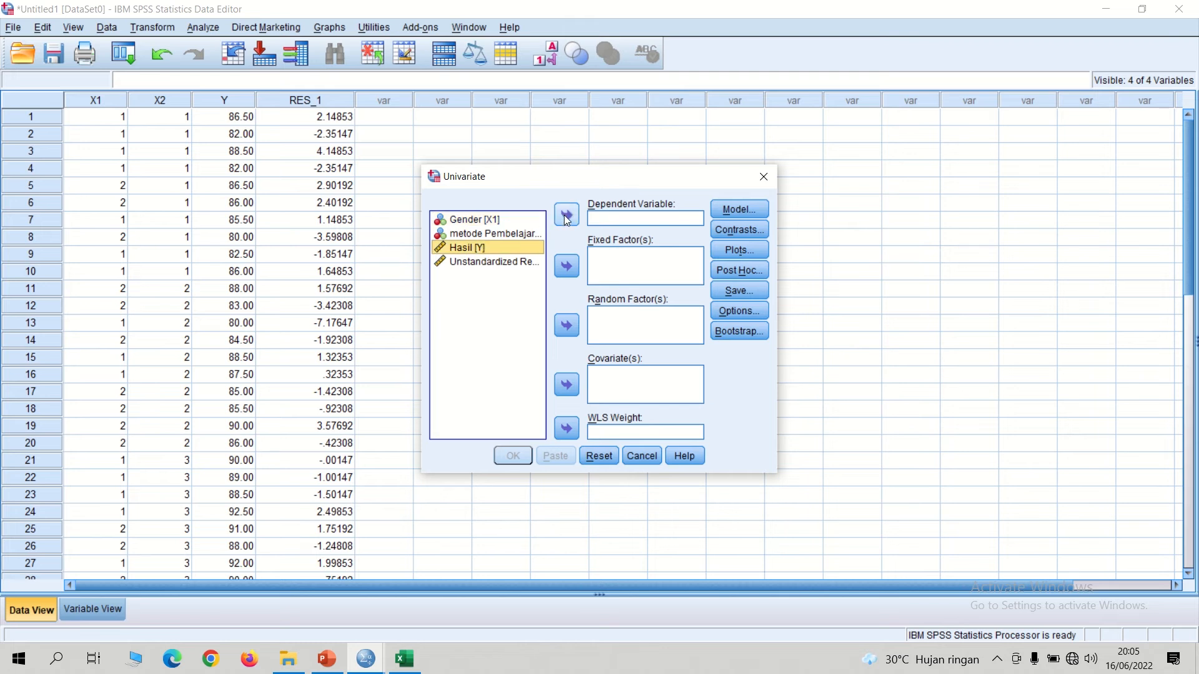
{"action": "left_click", "coordinate": [566, 215]}
{"action": "left_click", "coordinate": [499, 222]}
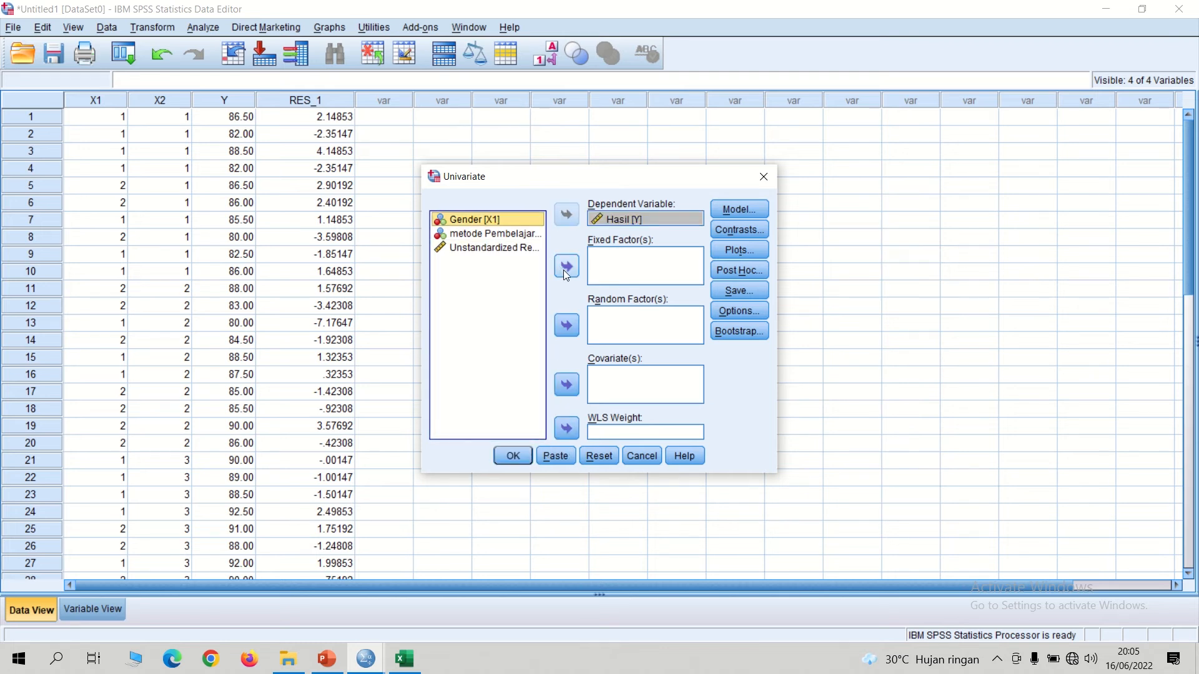
{"action": "left_click", "coordinate": [566, 269]}
{"action": "left_click", "coordinate": [491, 225]}
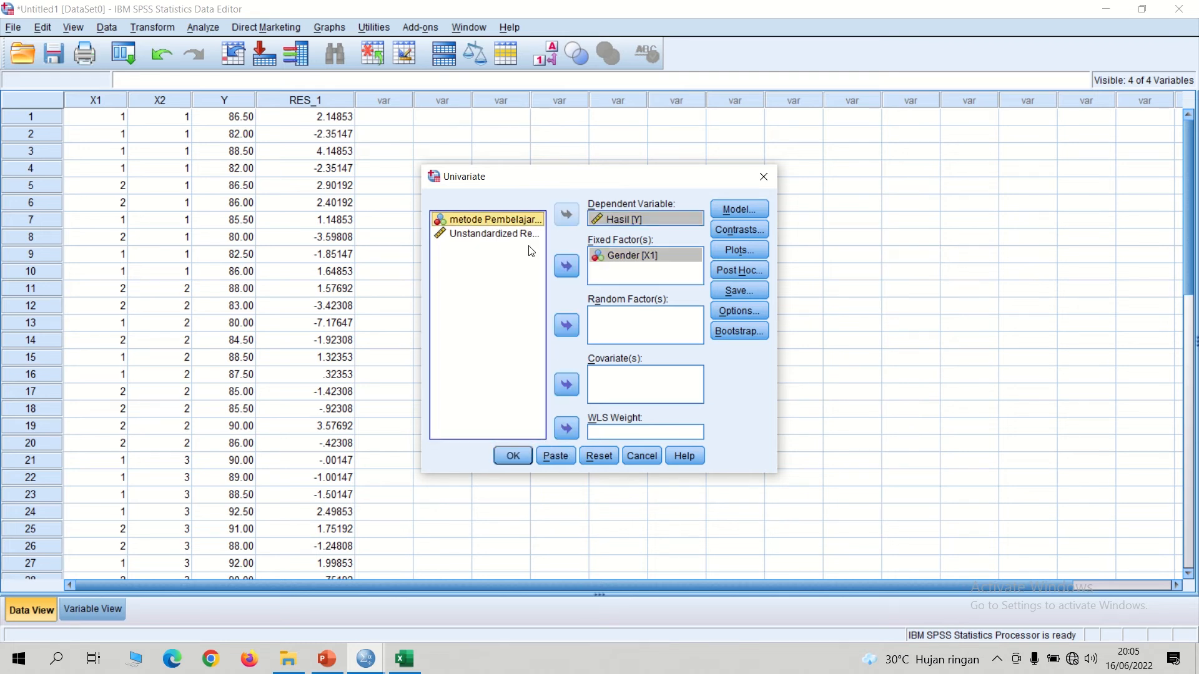
{"action": "left_click", "coordinate": [567, 267]}
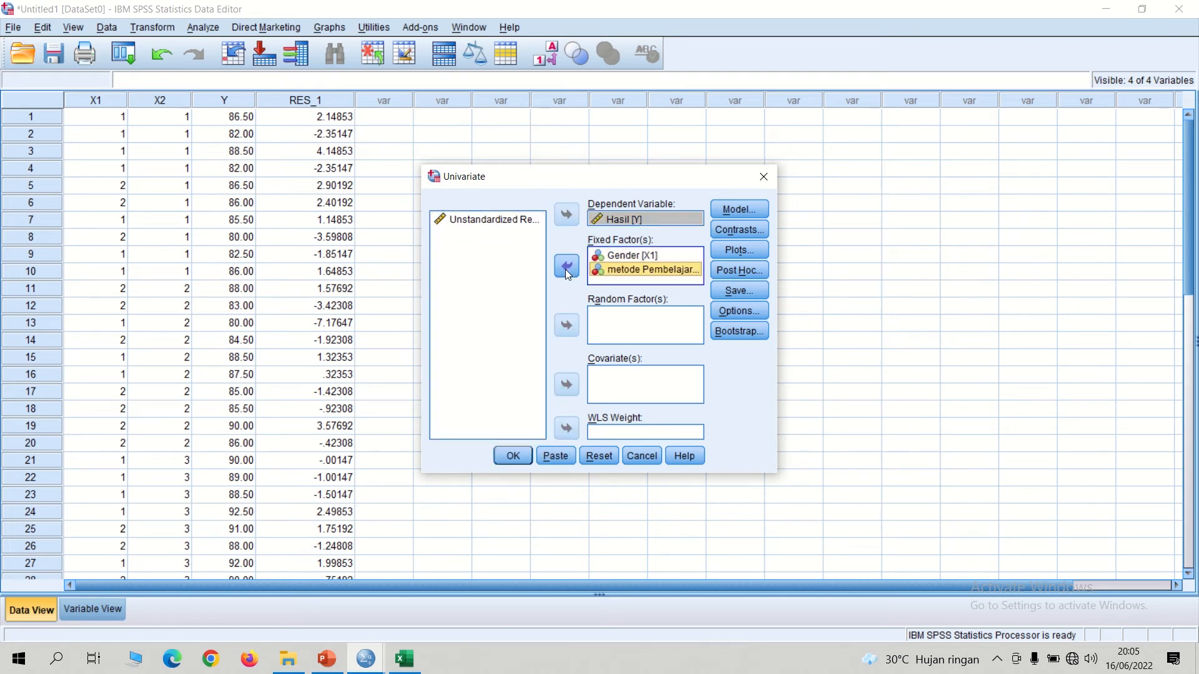
{"action": "left_click", "coordinate": [736, 212]}
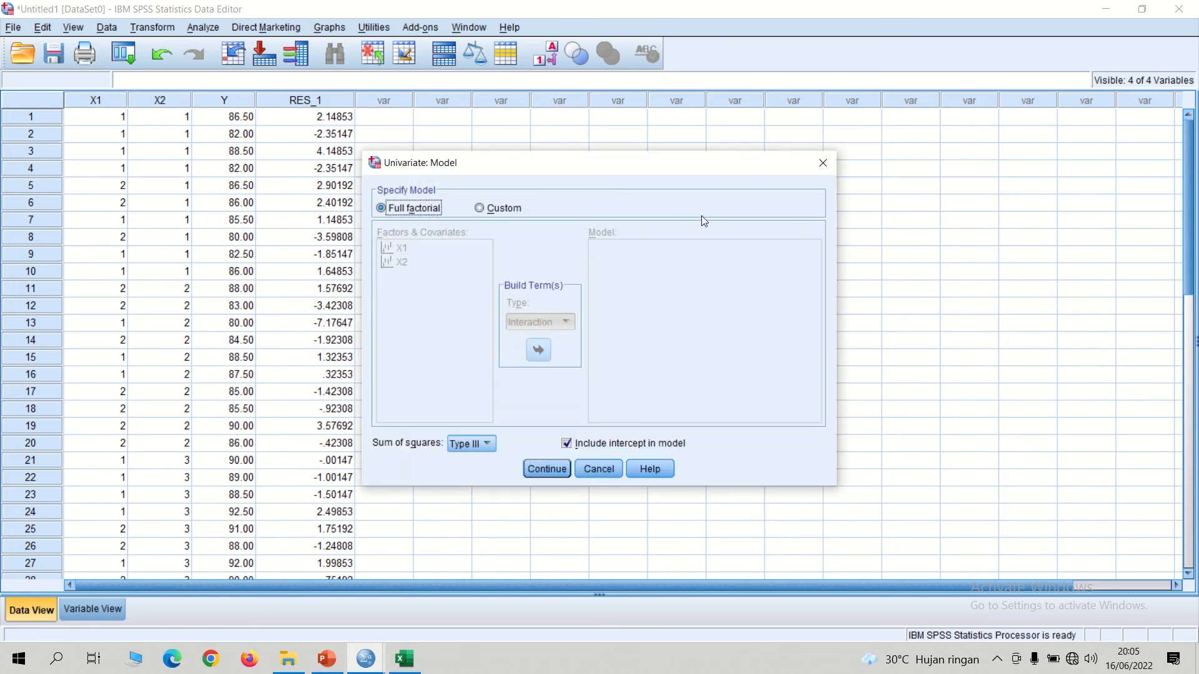
{"action": "left_click", "coordinate": [823, 163]}
{"action": "left_click", "coordinate": [752, 230]}
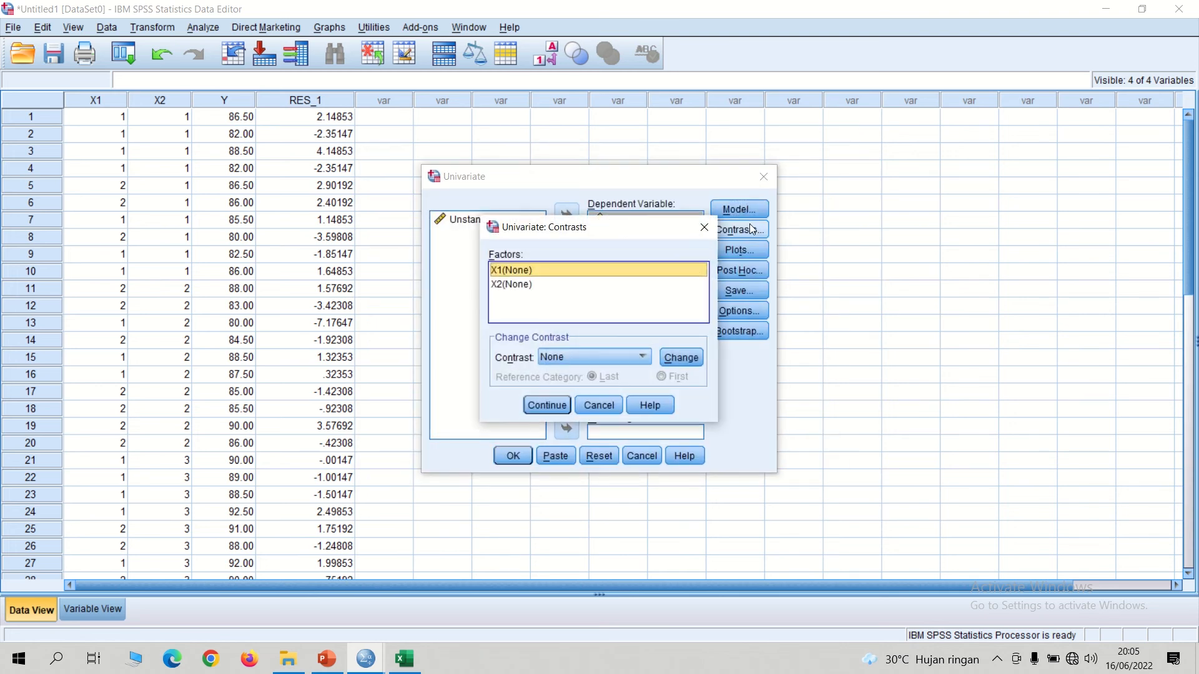
{"action": "left_click", "coordinate": [711, 226]}
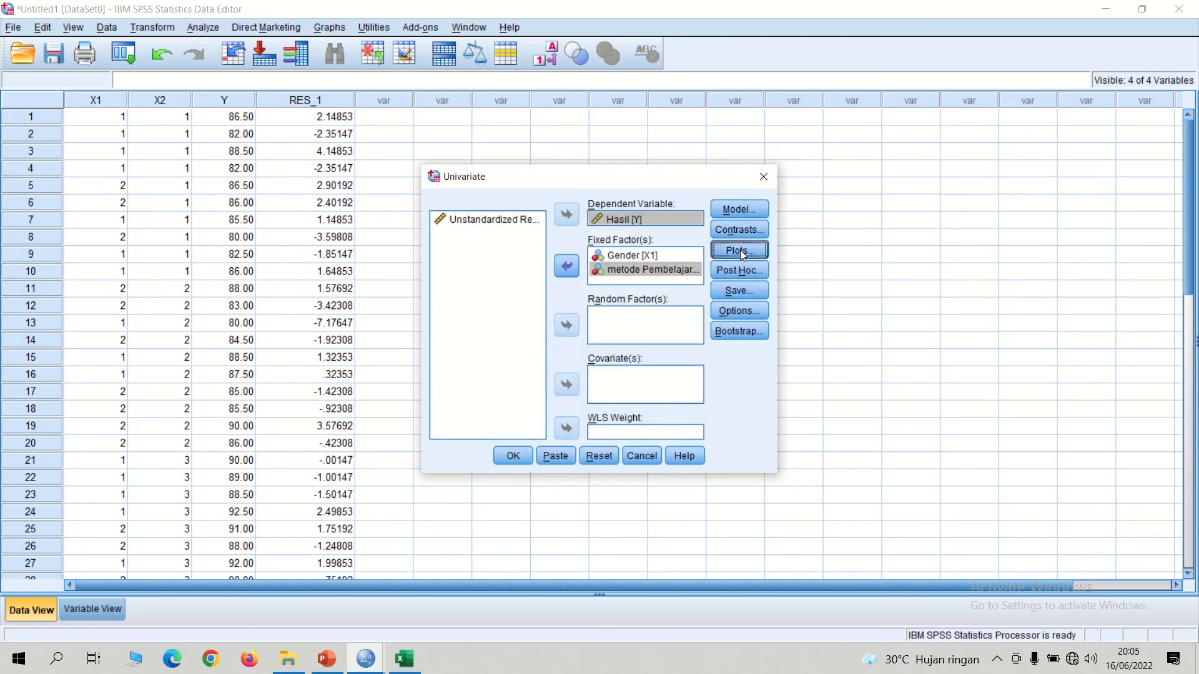
Add a profile plot with X2 on the horizontal axis and X1 as separate lines
{"action": "left_click", "coordinate": [738, 250]}
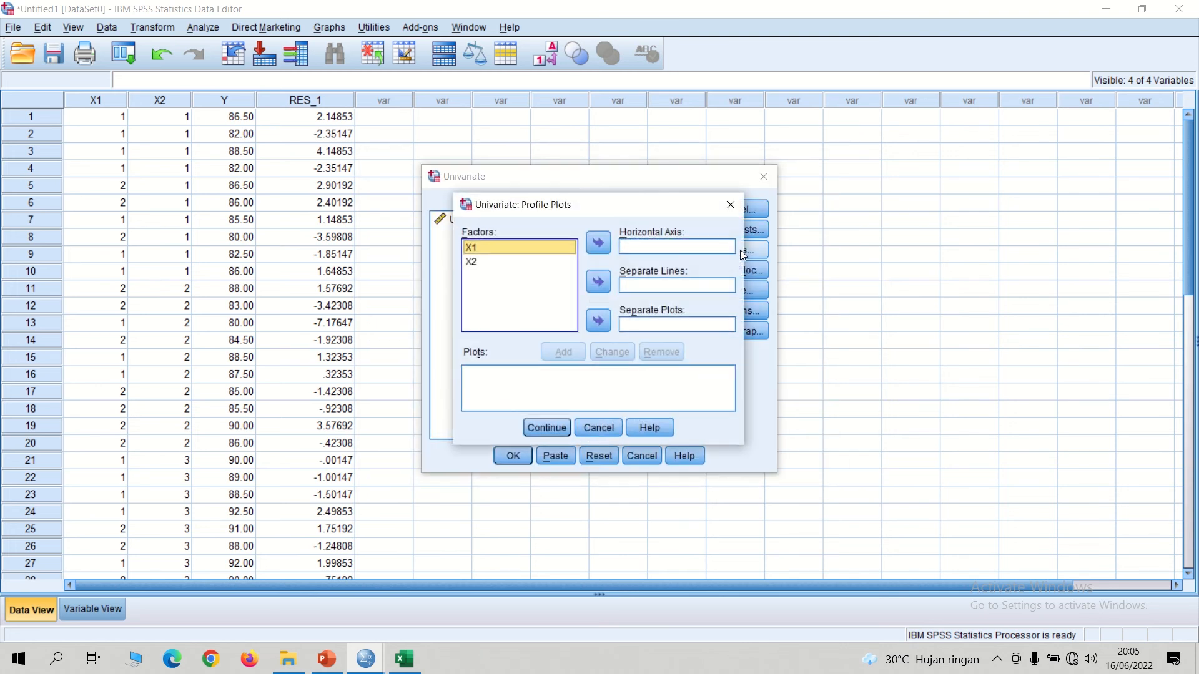
{"action": "left_click", "coordinate": [486, 265]}
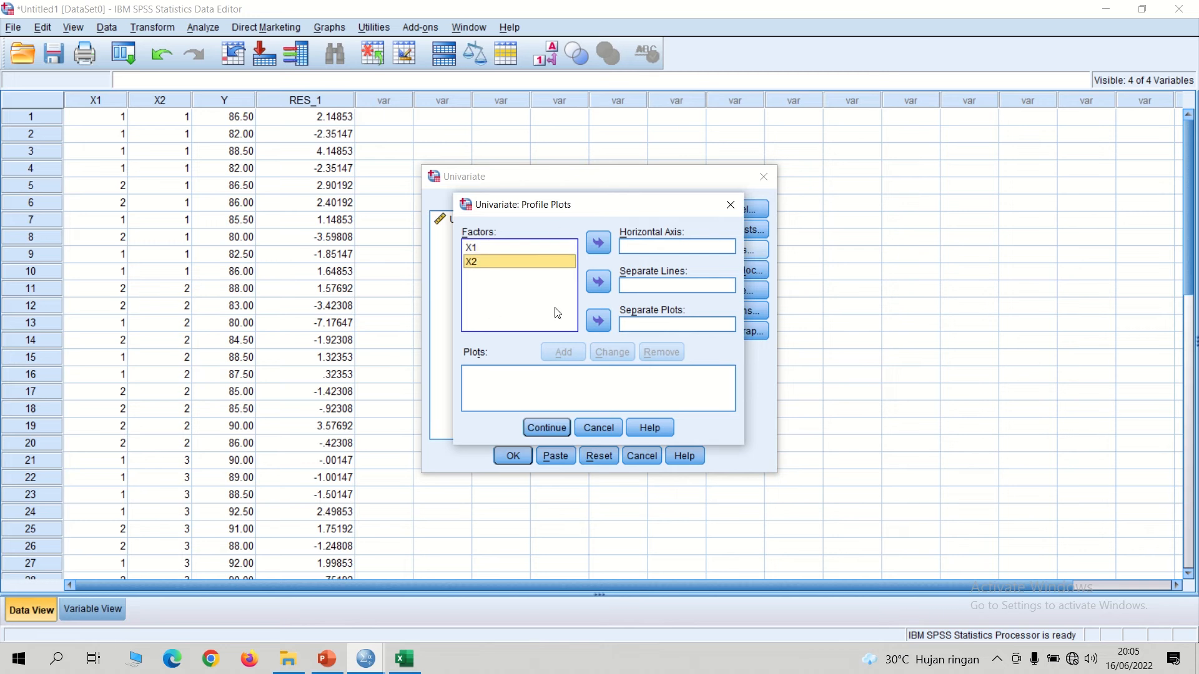
{"action": "left_click", "coordinate": [523, 262]}
{"action": "left_click", "coordinate": [598, 243]}
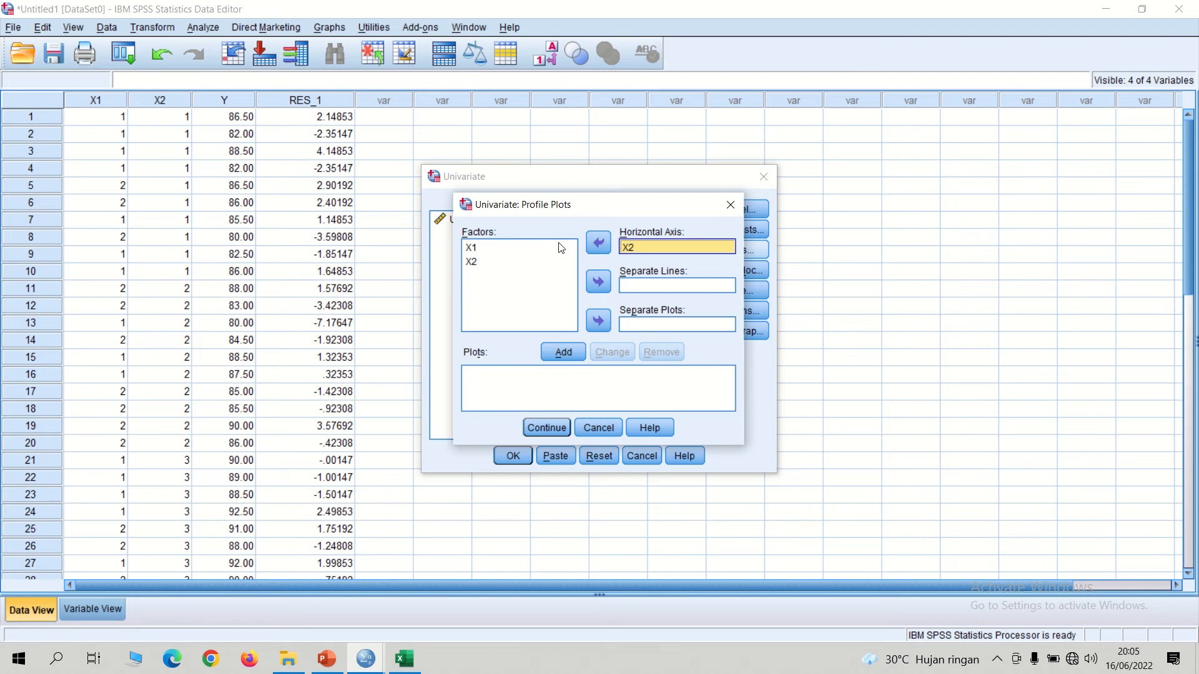
{"action": "left_click", "coordinate": [485, 250]}
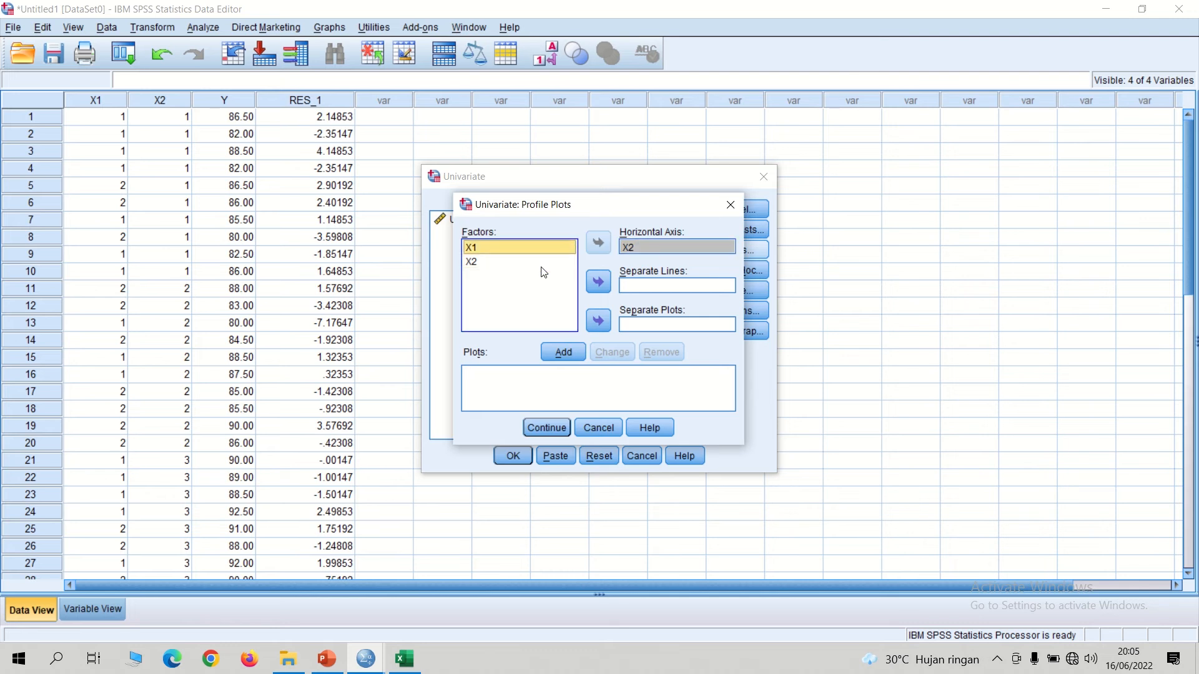
{"action": "left_click", "coordinate": [598, 284]}
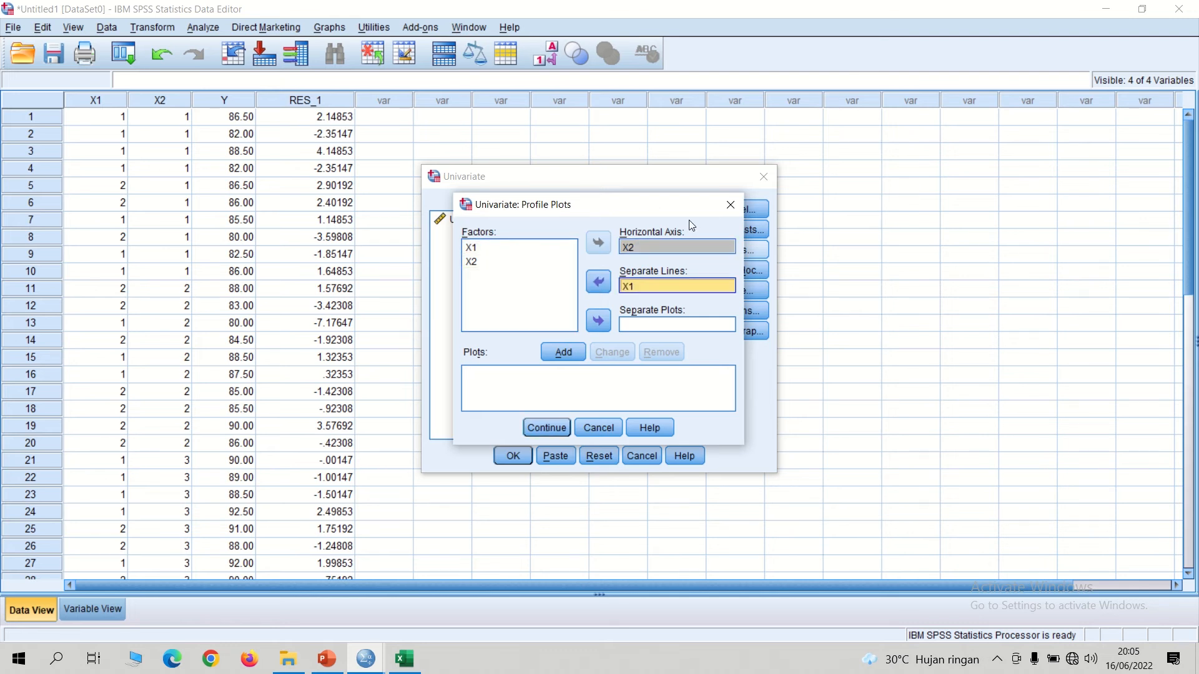
{"action": "left_click", "coordinate": [562, 353]}
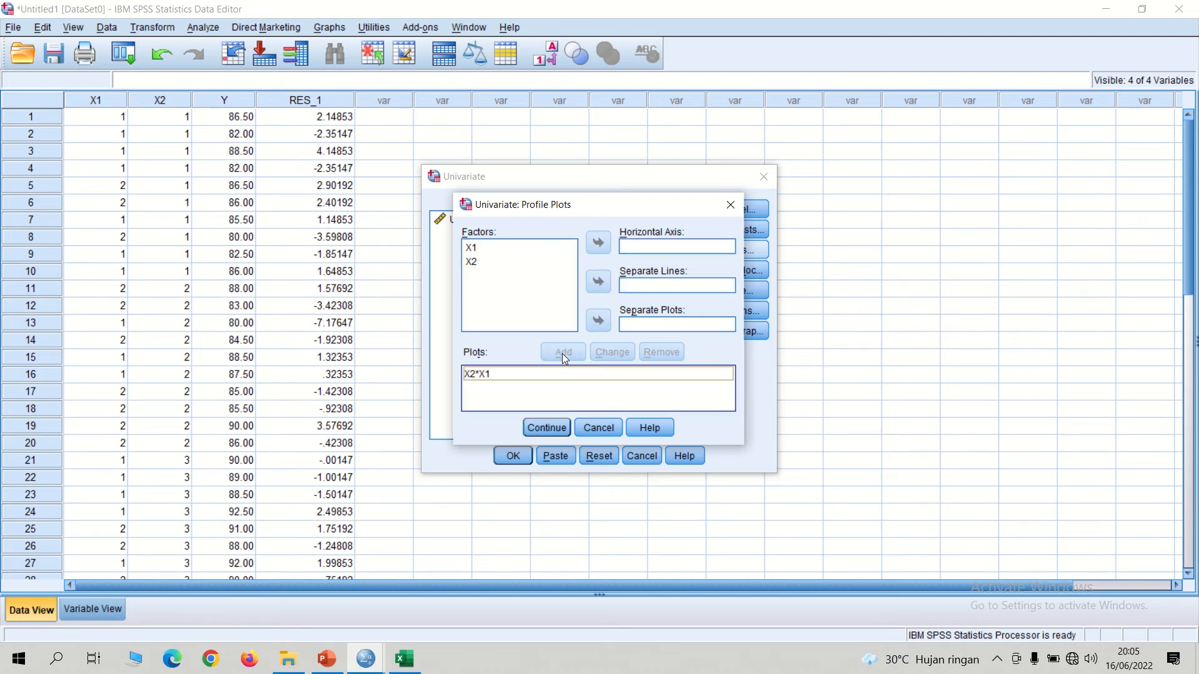
{"action": "left_click", "coordinate": [547, 428]}
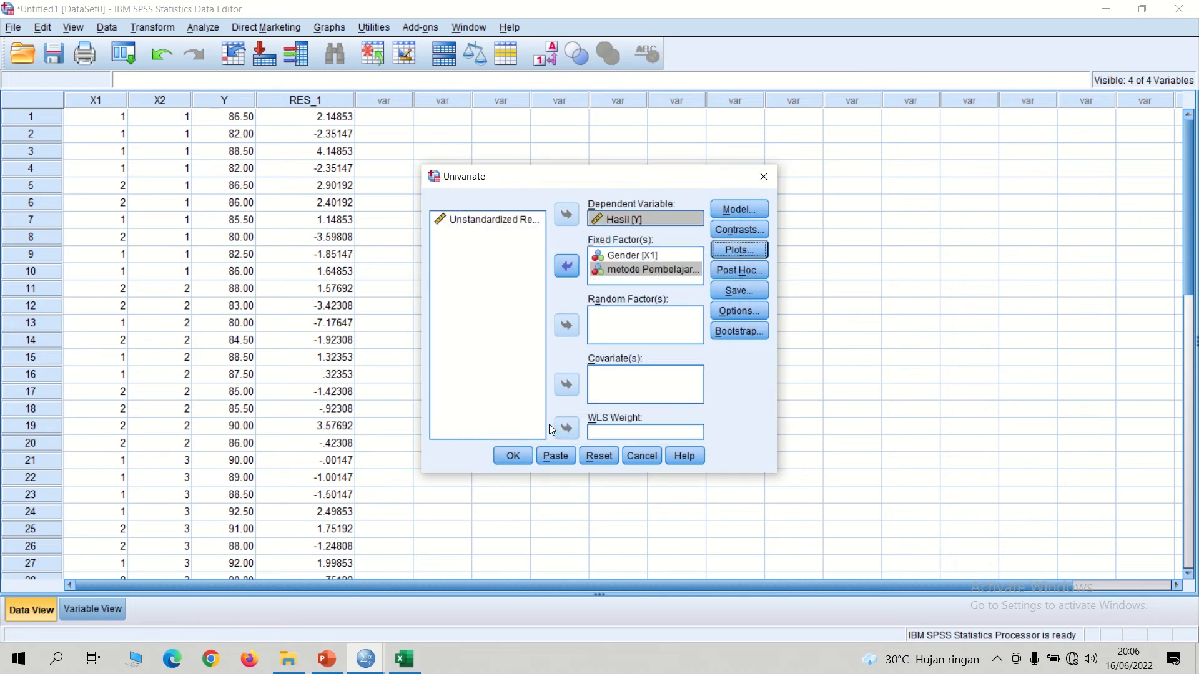
Request Tukey post hoc tests for factors X1 and X2
{"action": "left_click", "coordinate": [726, 269]}
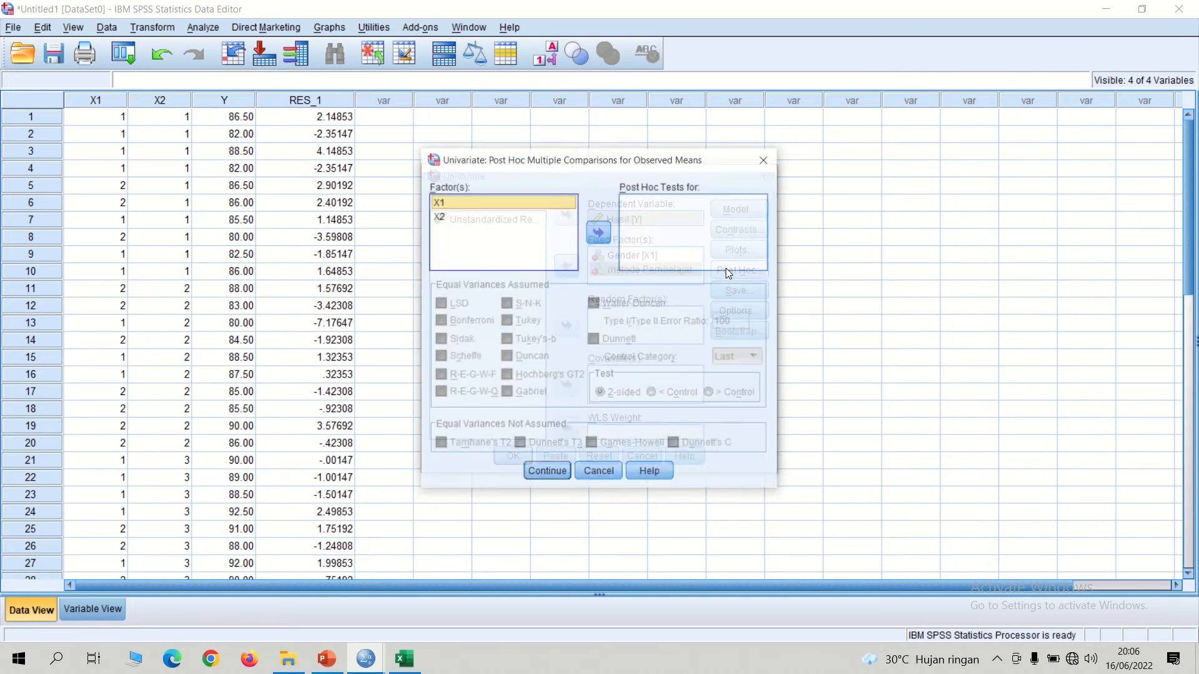
{"action": "left_click", "coordinate": [603, 232]}
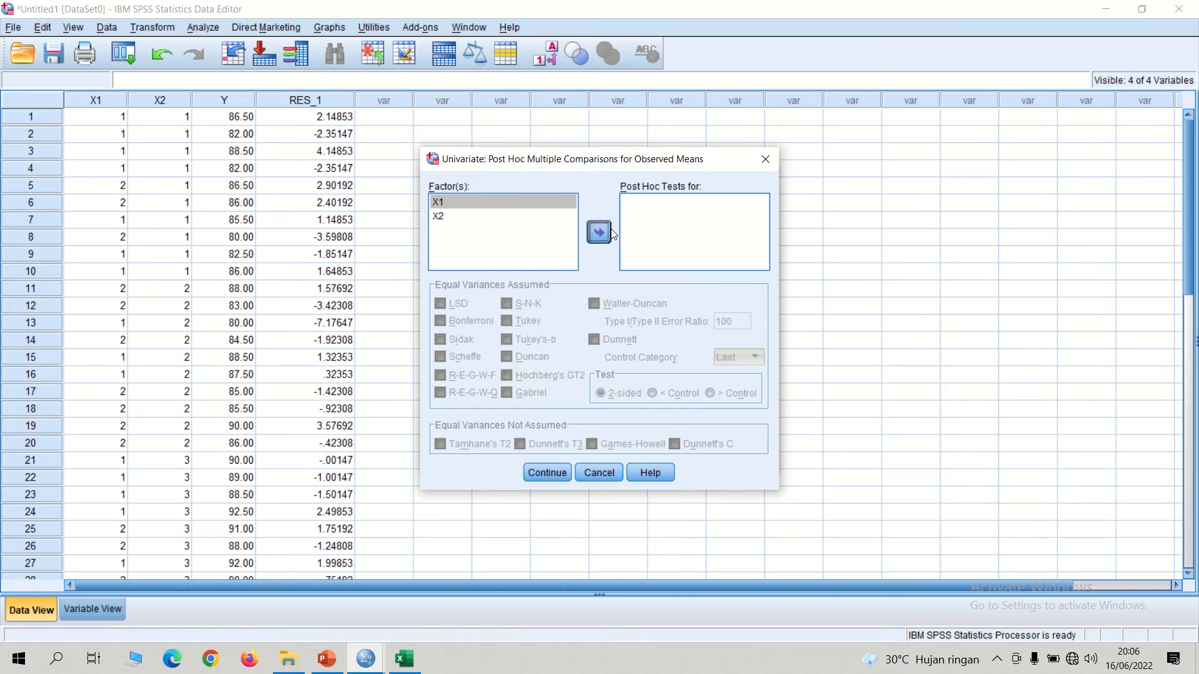
{"action": "left_click", "coordinate": [450, 217]}
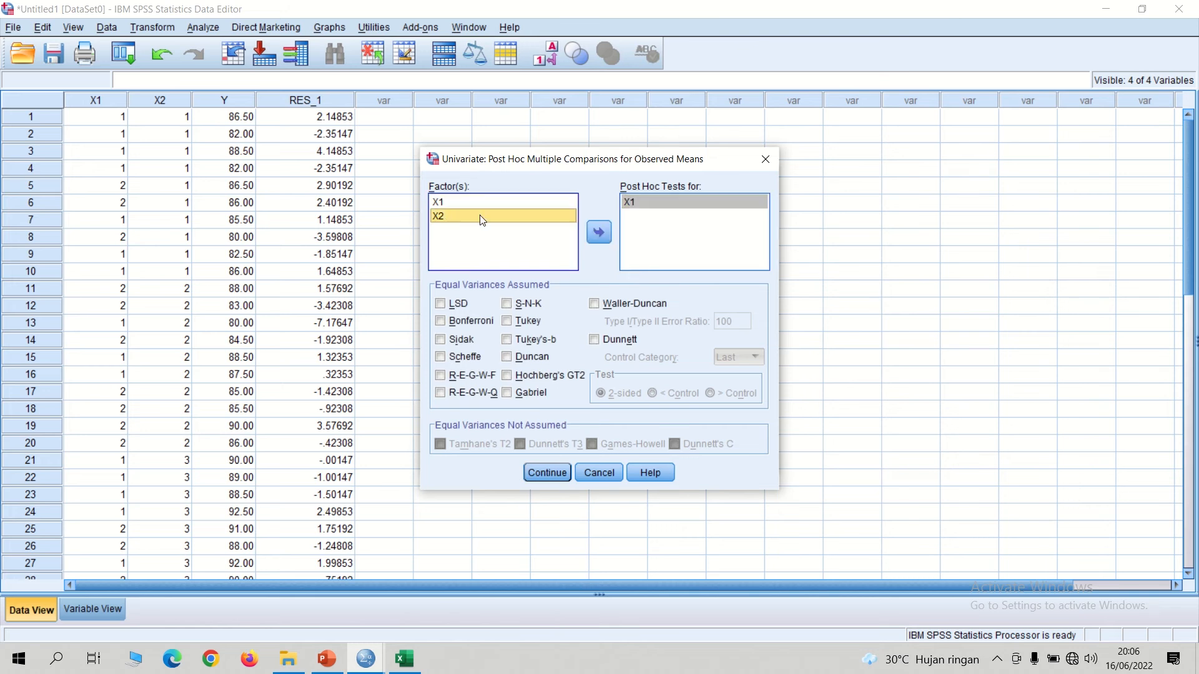
{"action": "left_click", "coordinate": [601, 234]}
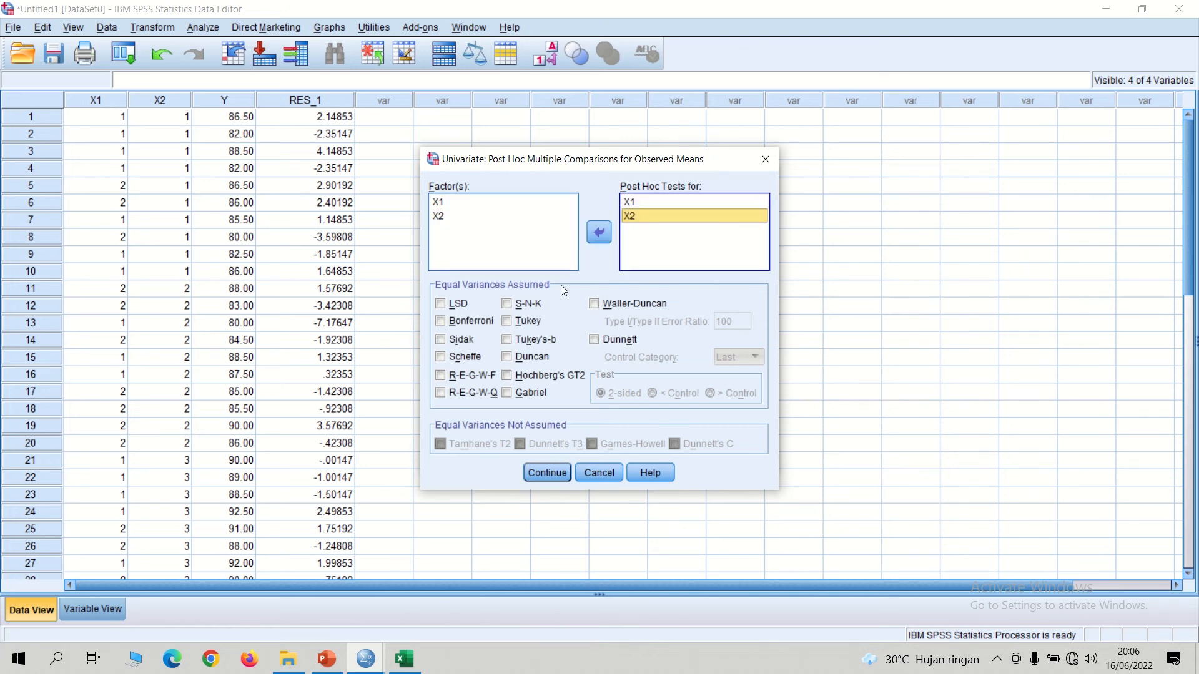
{"action": "left_click", "coordinate": [505, 321]}
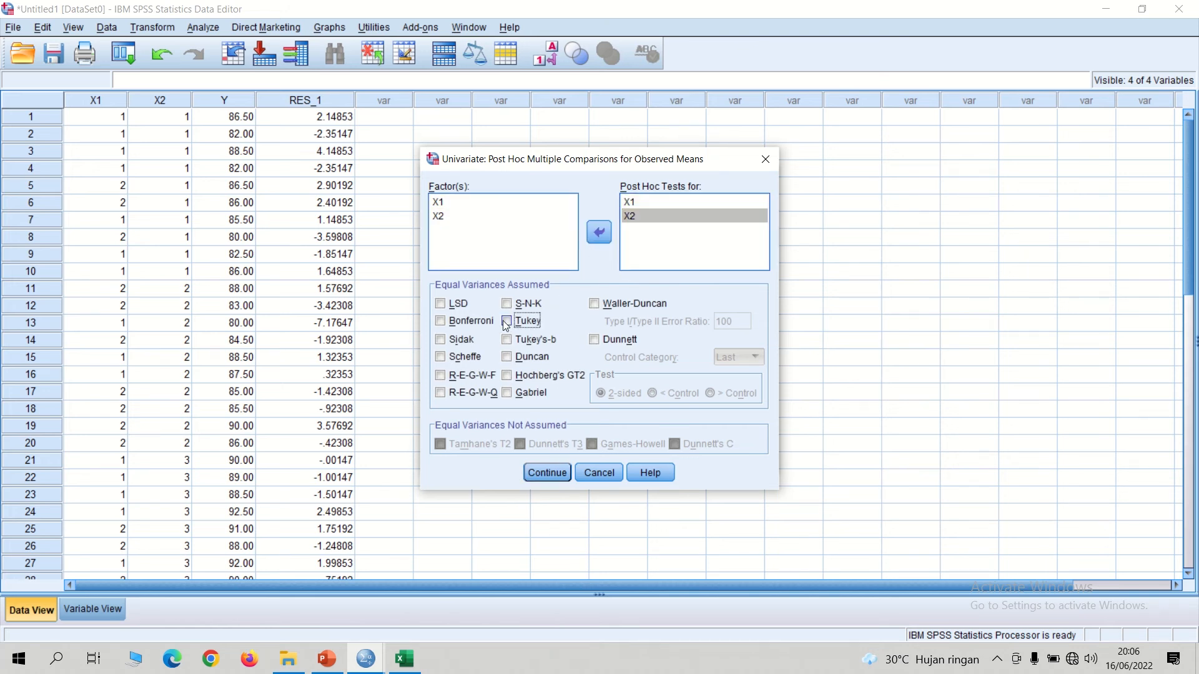
{"action": "left_click", "coordinate": [540, 474]}
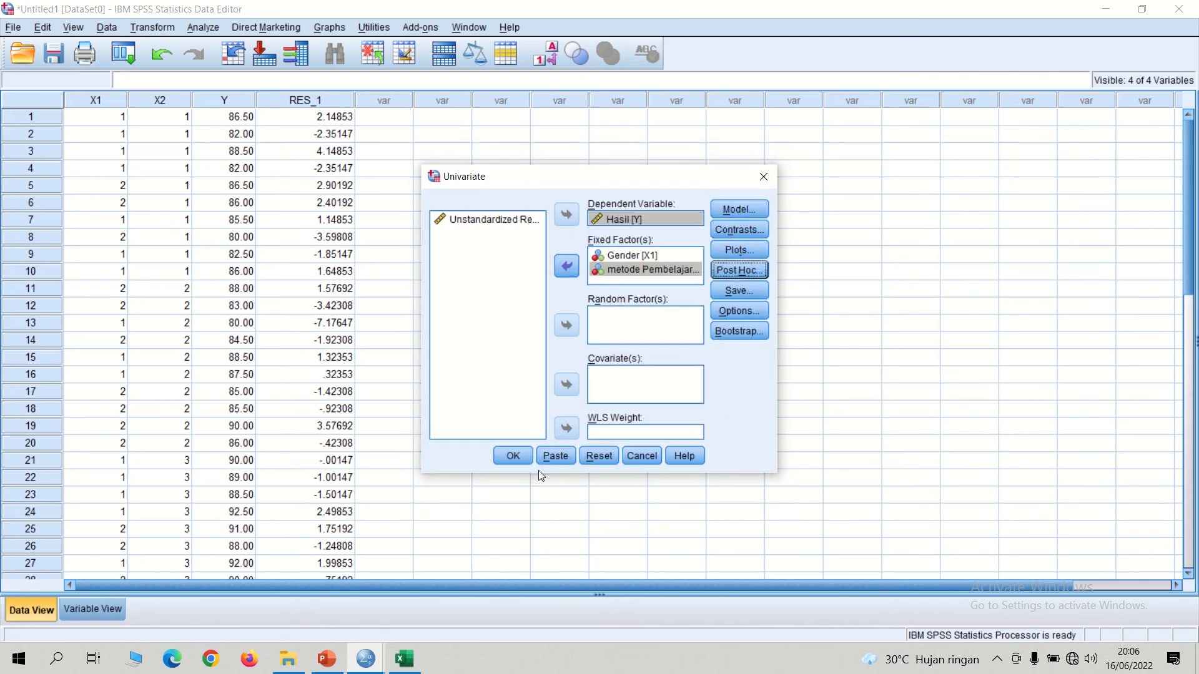
Choose to display estimated marginal means for X1, X2 and the X1*X2 interaction
{"action": "left_click", "coordinate": [740, 312]}
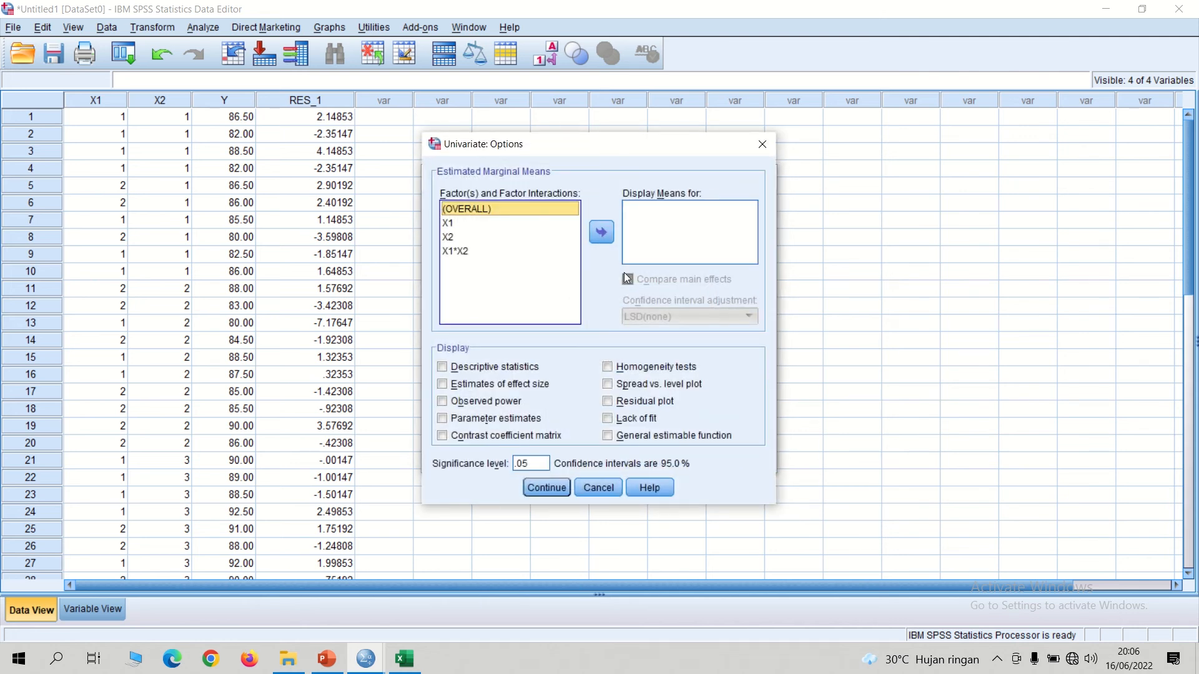
{"action": "left_click", "coordinate": [451, 223]}
{"action": "left_click", "coordinate": [452, 237]}
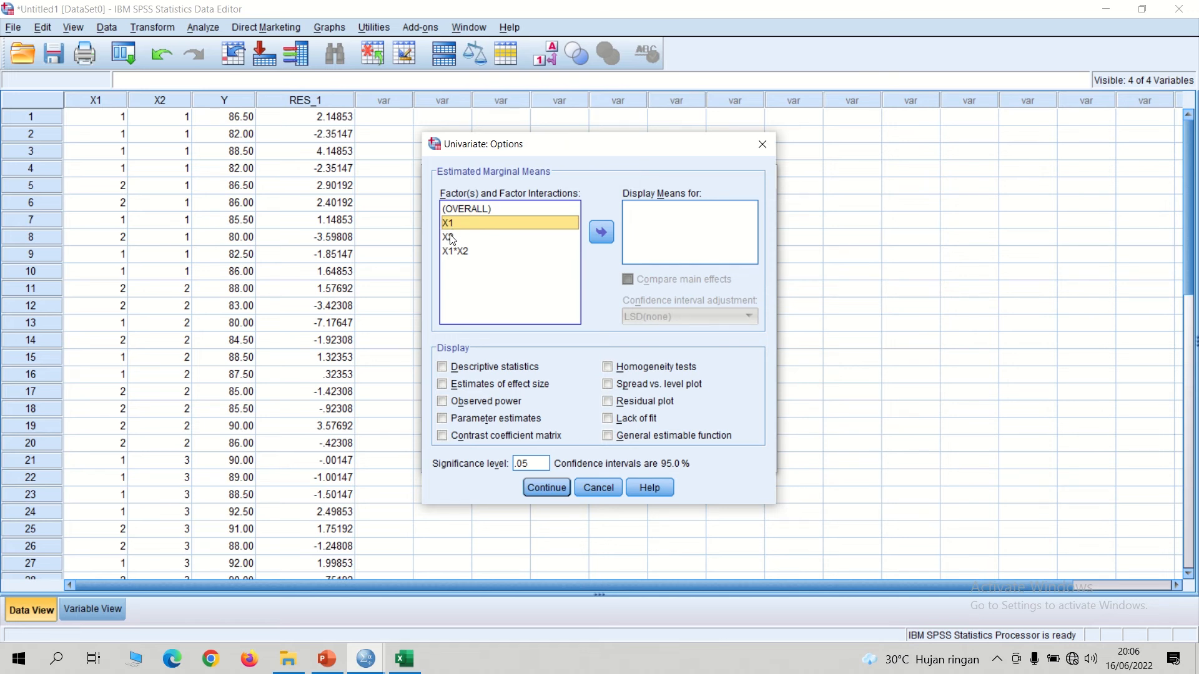
{"action": "left_click", "coordinate": [452, 237], "text": "ctrl"}
{"action": "left_click", "coordinate": [453, 250], "text": "ctrl"}
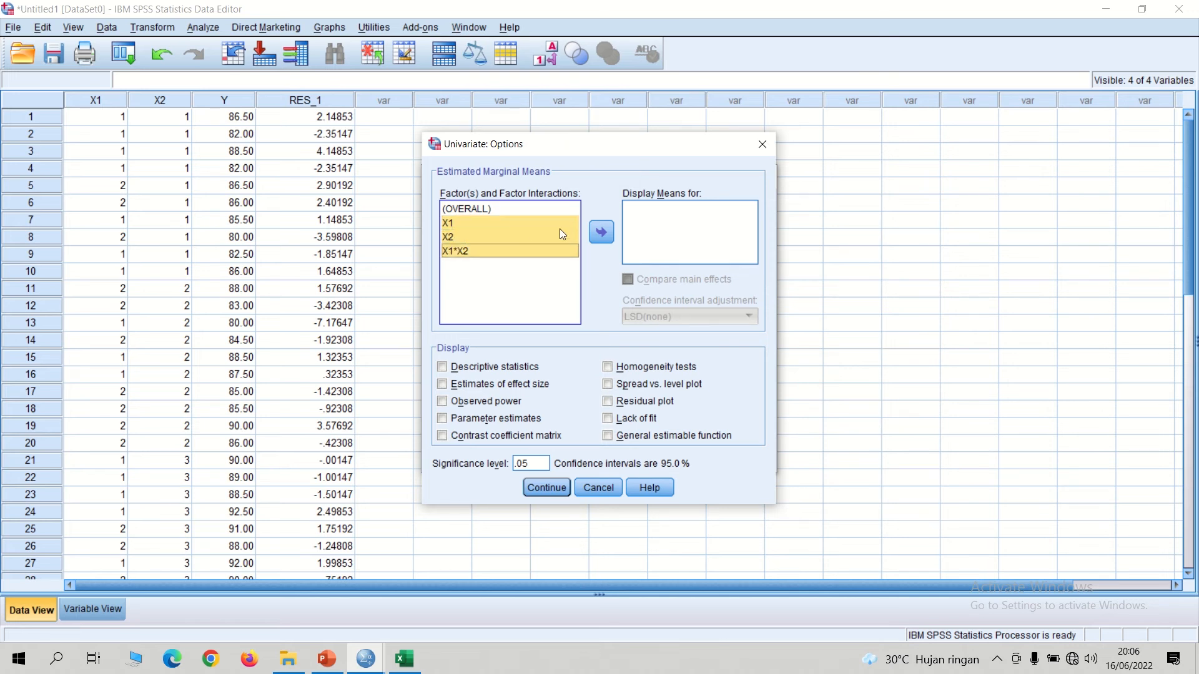
{"action": "left_click", "coordinate": [602, 233]}
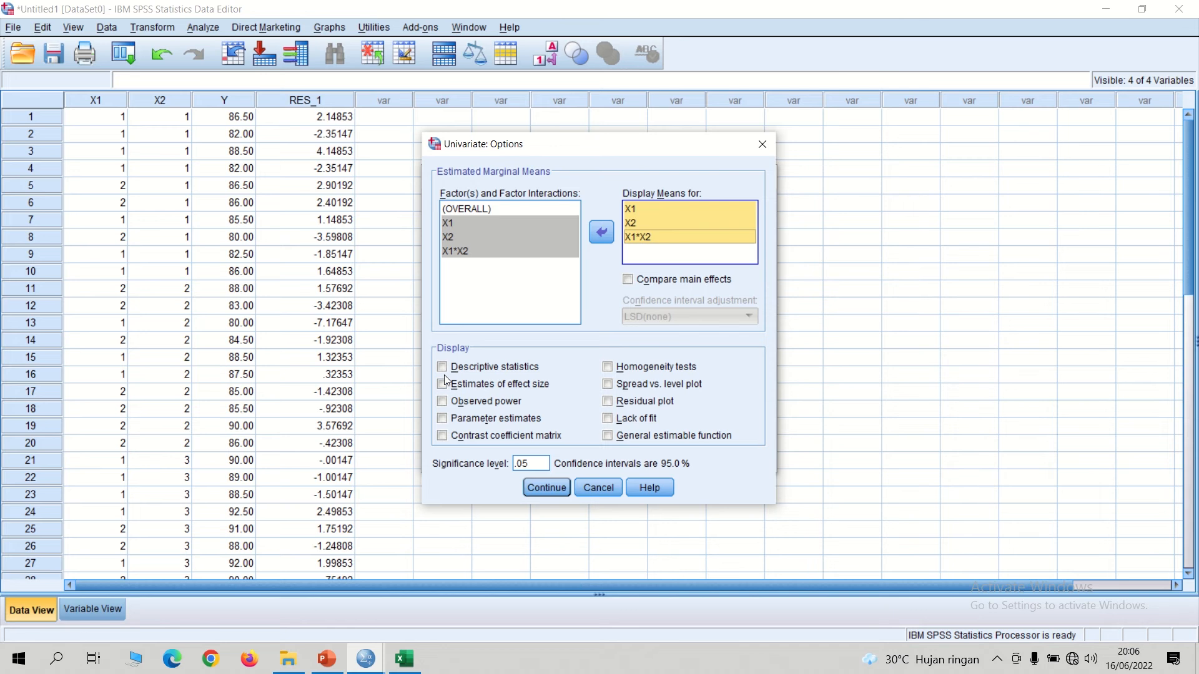
Include homogeneity tests and descriptive statistics in the output, and run the univariate analysis
{"action": "left_click", "coordinate": [609, 366]}
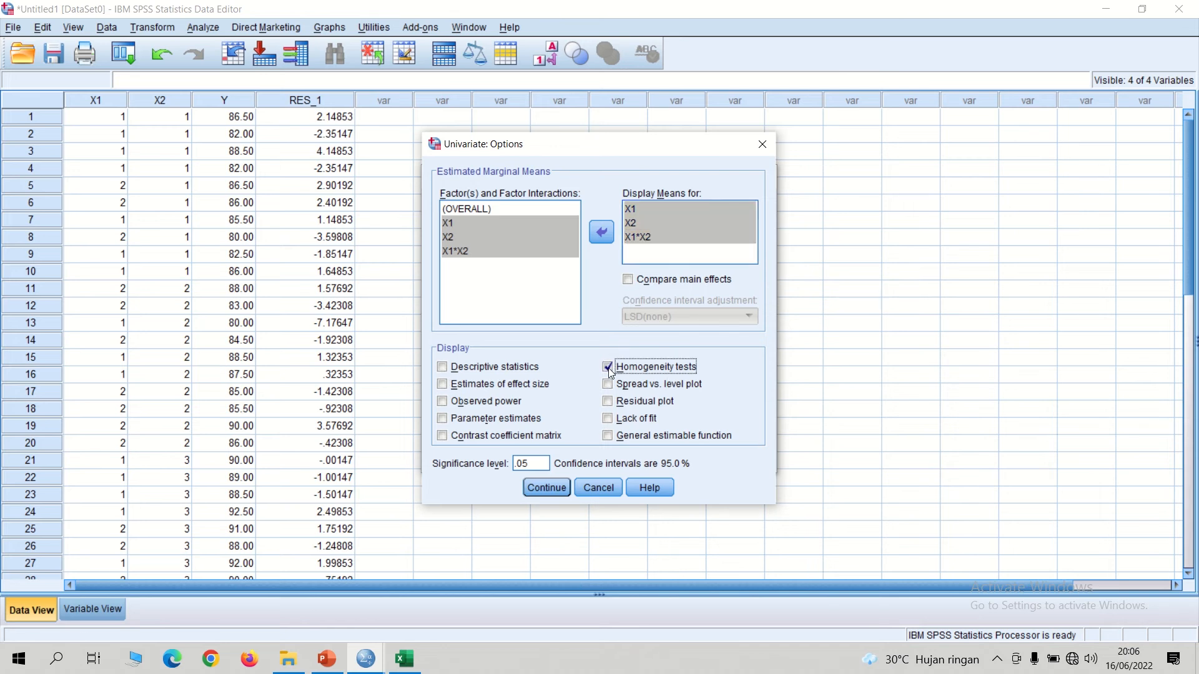
{"action": "left_click", "coordinate": [443, 369]}
{"action": "left_click", "coordinate": [540, 490]}
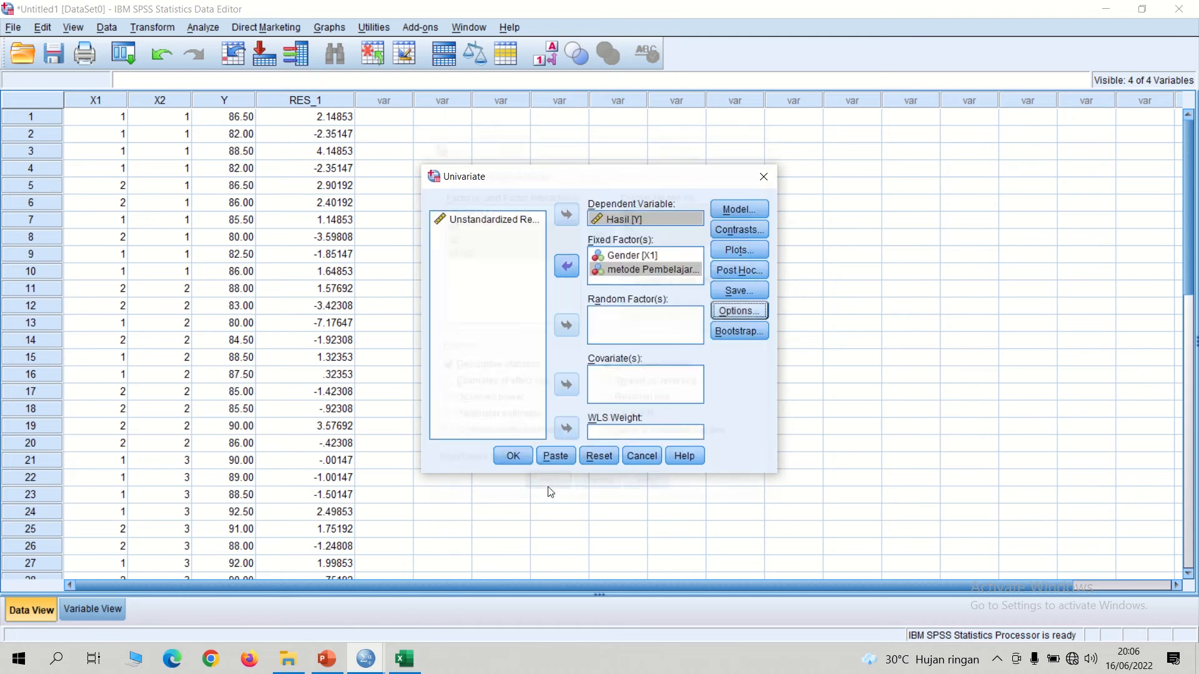
{"action": "left_click", "coordinate": [520, 456]}
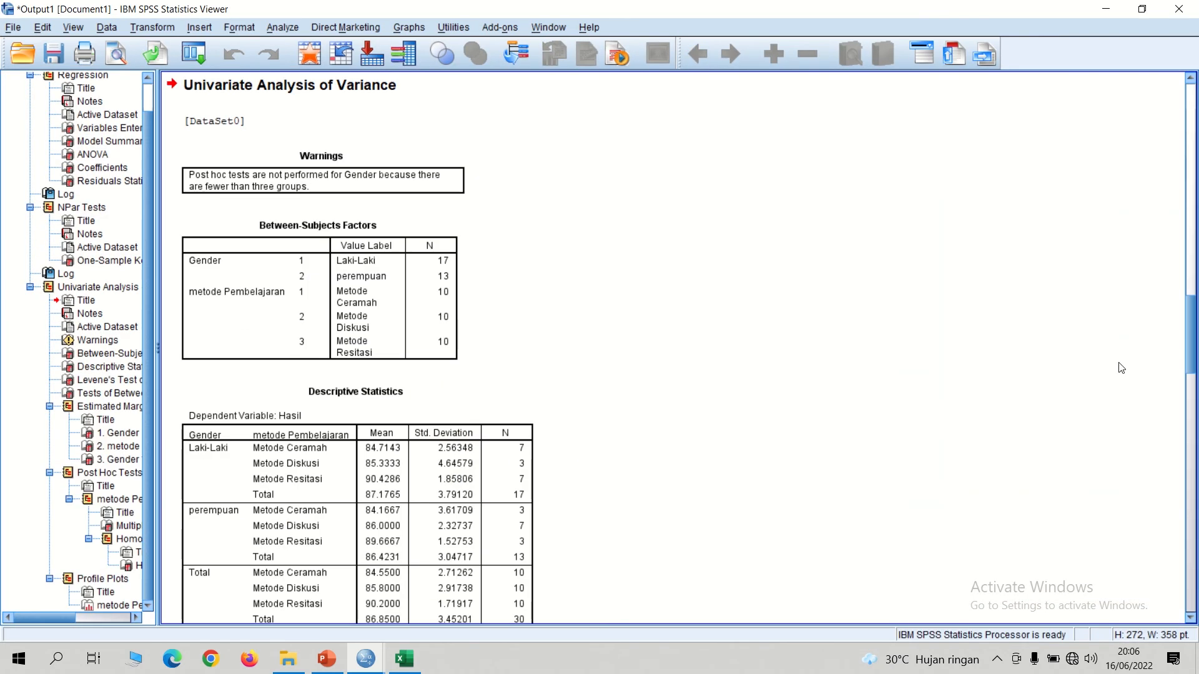
Examine the Univariate Analysis of Variance output, from the between-subjects factors and descriptive statistics to Levene's test
{"action": "mouse_move", "coordinate": [1193, 353]}
{"action": "left_mouse_down"}
{"action": "mouse_move", "coordinate": [1192, 387]}
{"action": "mouse_move", "coordinate": [1186, 331]}
{"action": "left_mouse_up"}
{"action": "left_click", "coordinate": [308, 242]}
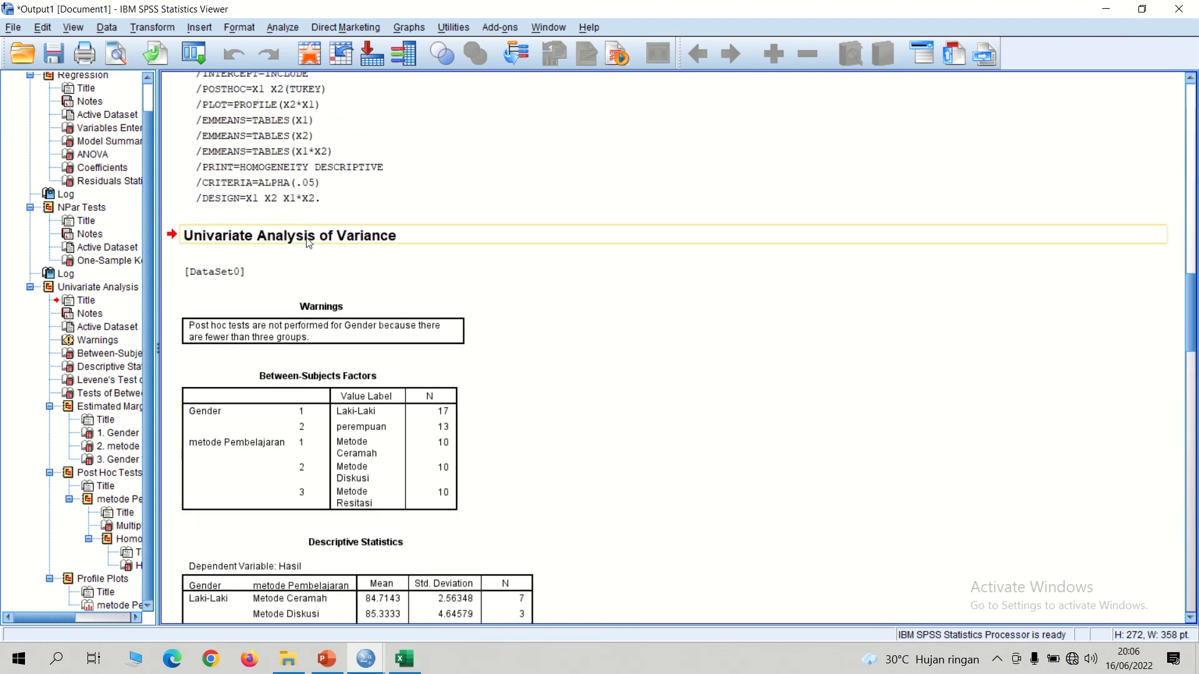
{"action": "left_click", "coordinate": [319, 331]}
{"action": "left_click", "coordinate": [312, 475]}
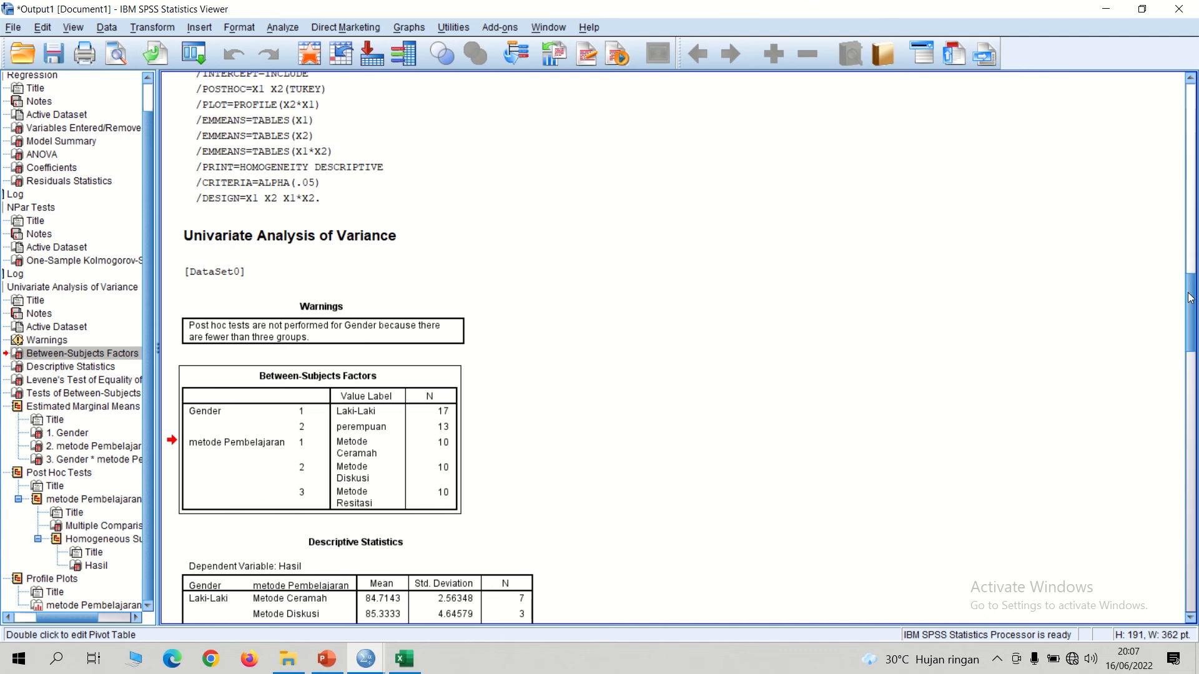
{"action": "left_click_drag", "start_coordinate": [1193, 297], "coordinate": [1194, 366]}
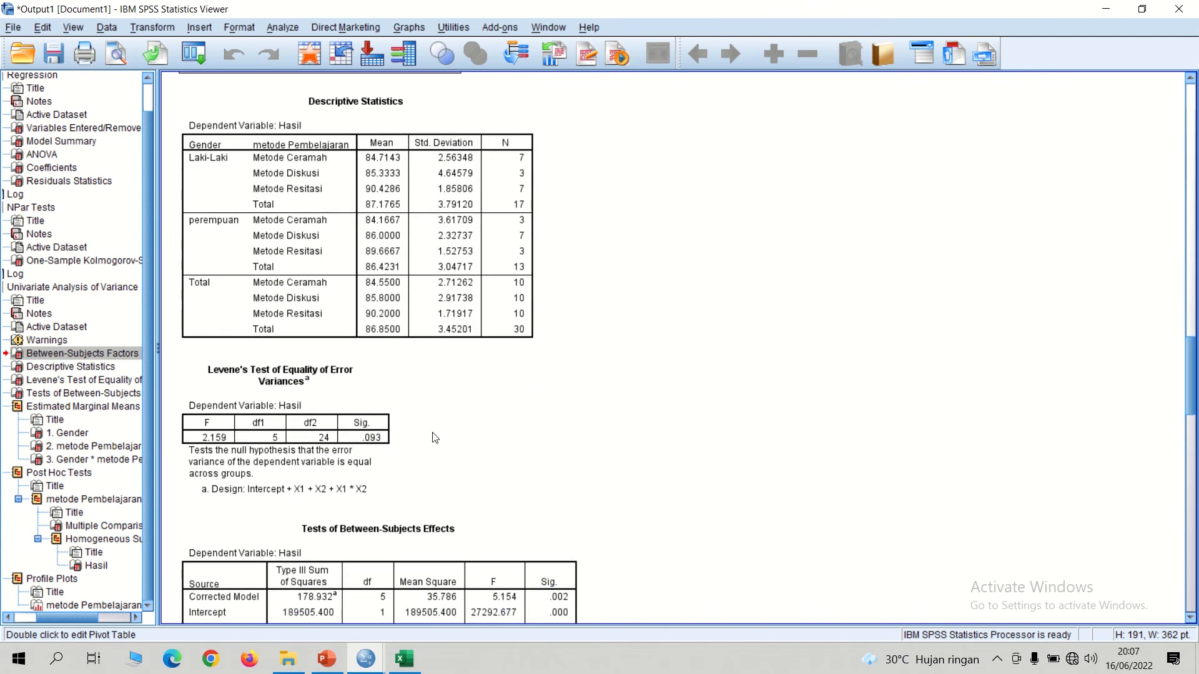
{"action": "left_click", "coordinate": [292, 409]}
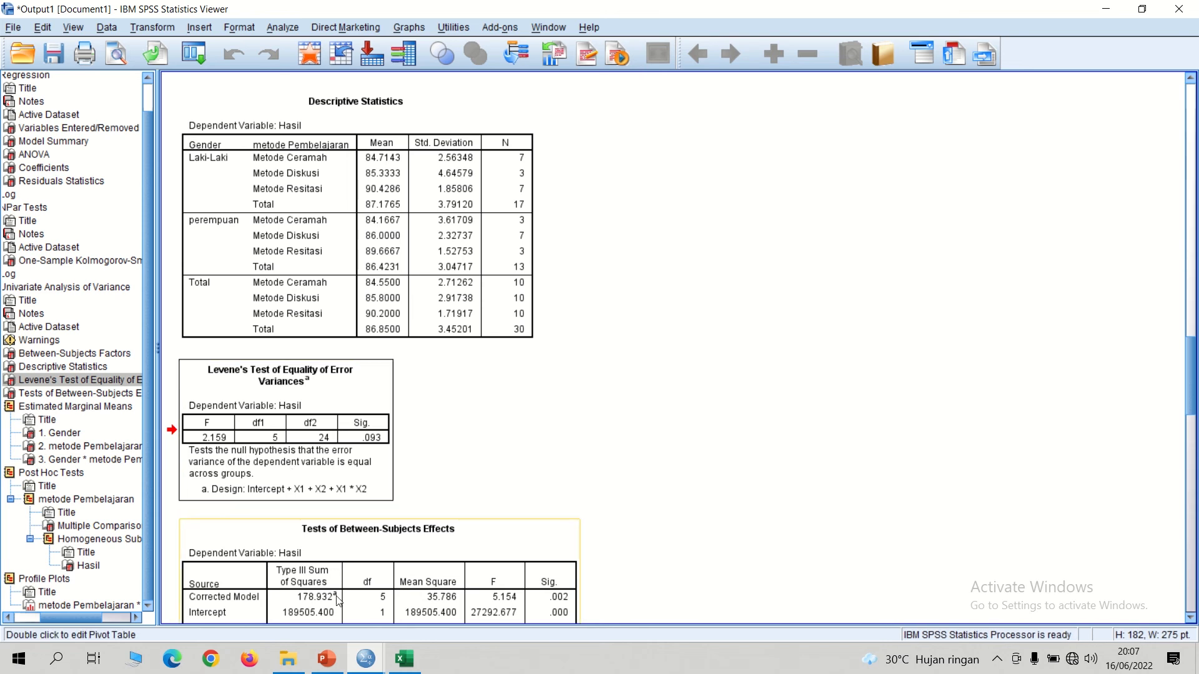
Switch to PowerPoint and review the decision rule on the "Uji Homogenitas" slide
{"action": "left_click", "coordinate": [326, 659]}
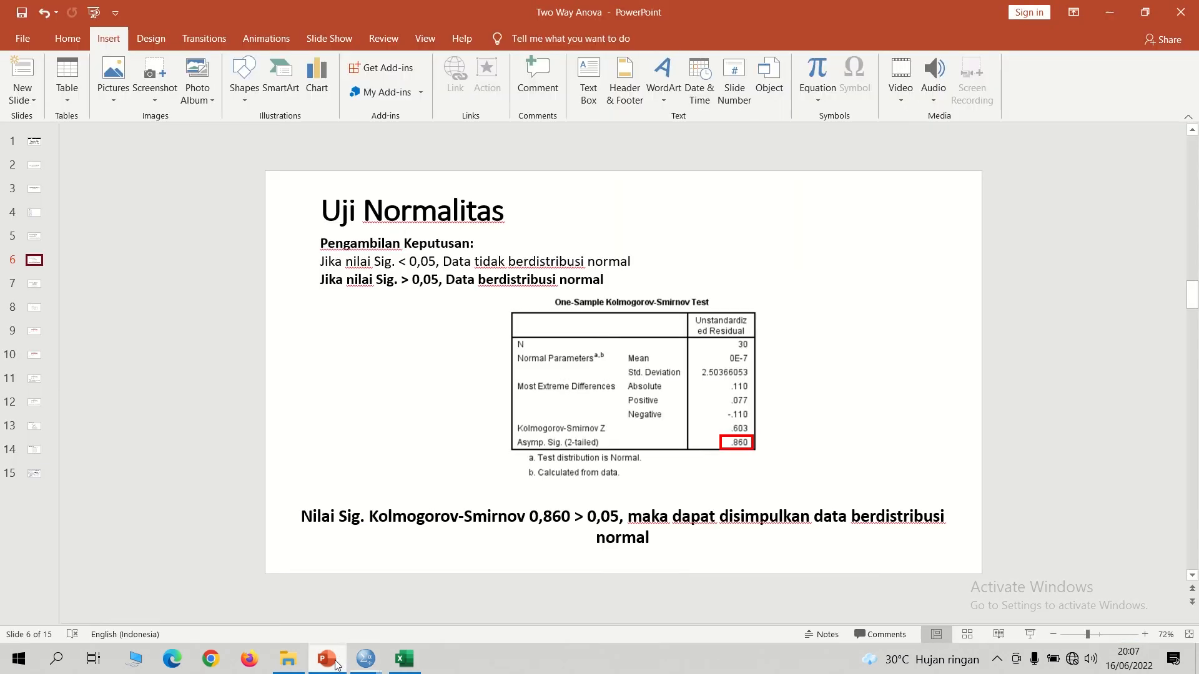
{"action": "left_click", "coordinate": [35, 288]}
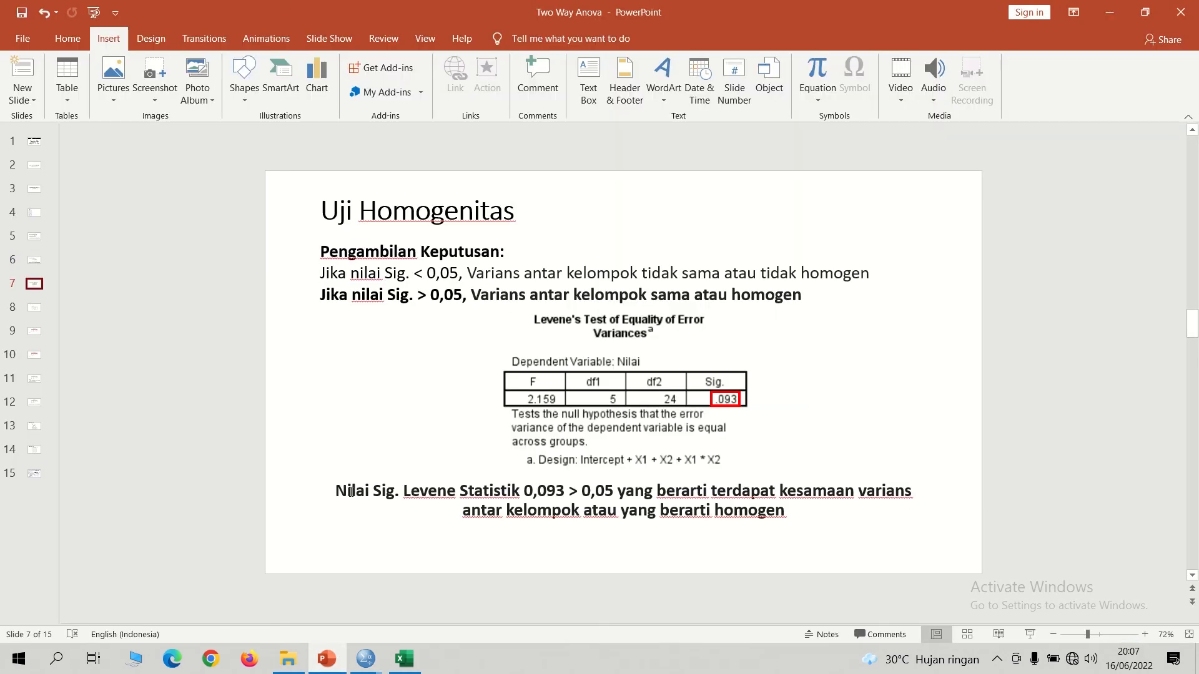